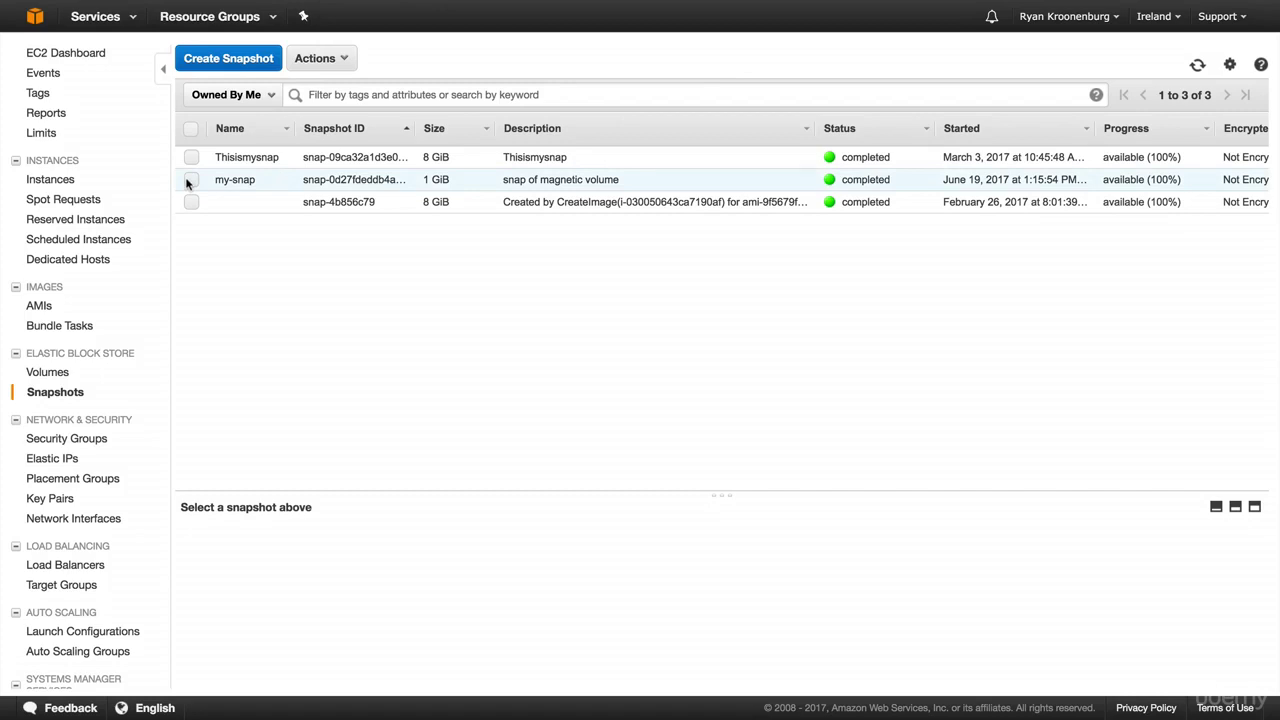
Detach the 1 GiB standard EBS volume from the MyEC2EBSTEST instance and refresh the volume list.
click(191, 181)
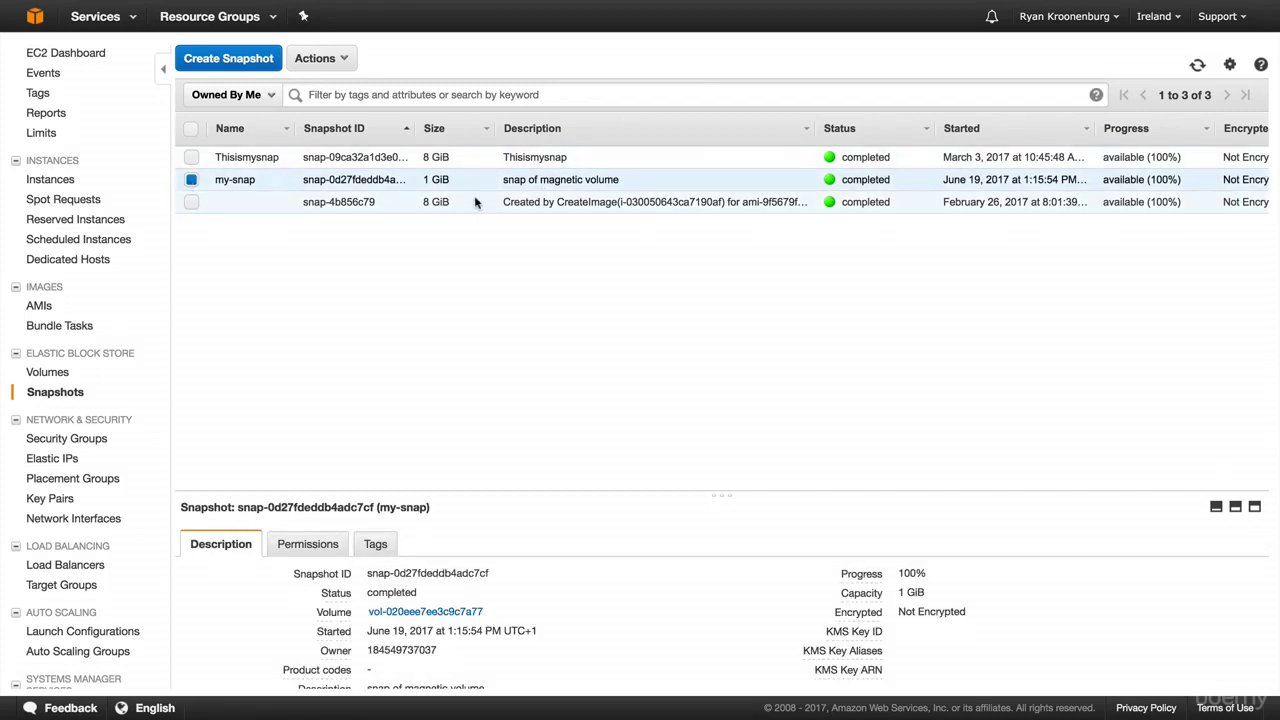
click(57, 374)
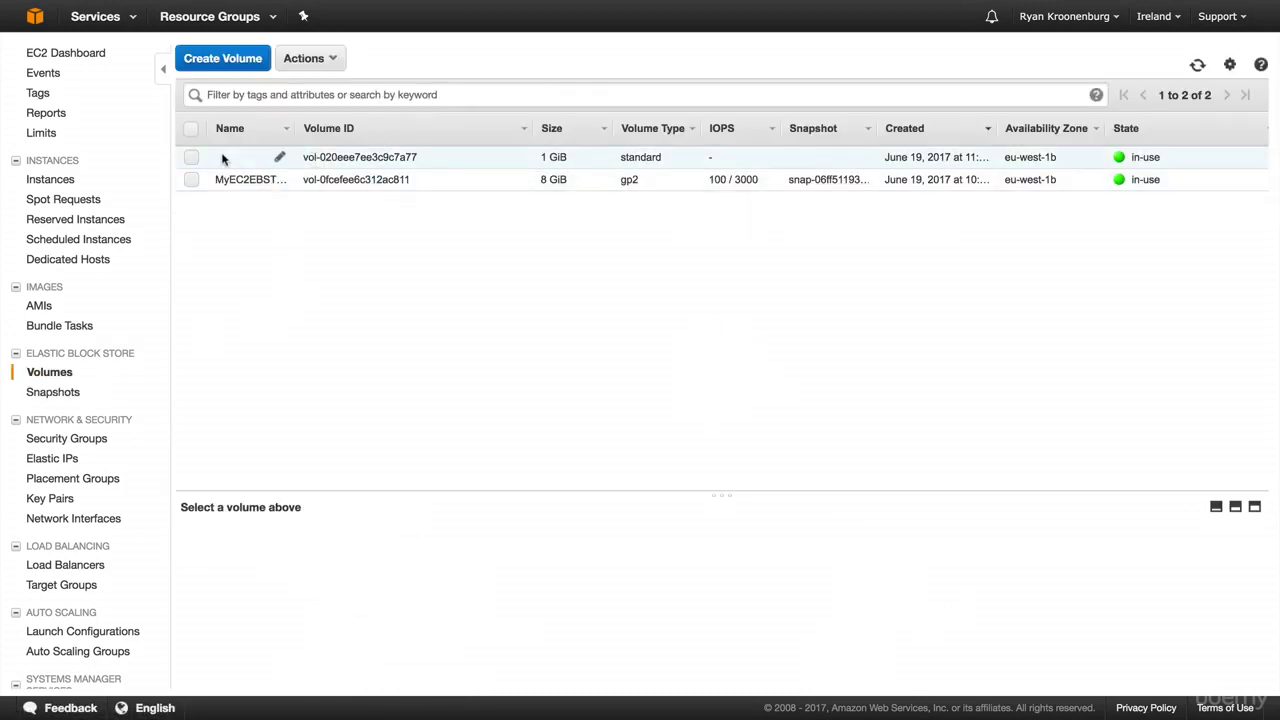
click(192, 157)
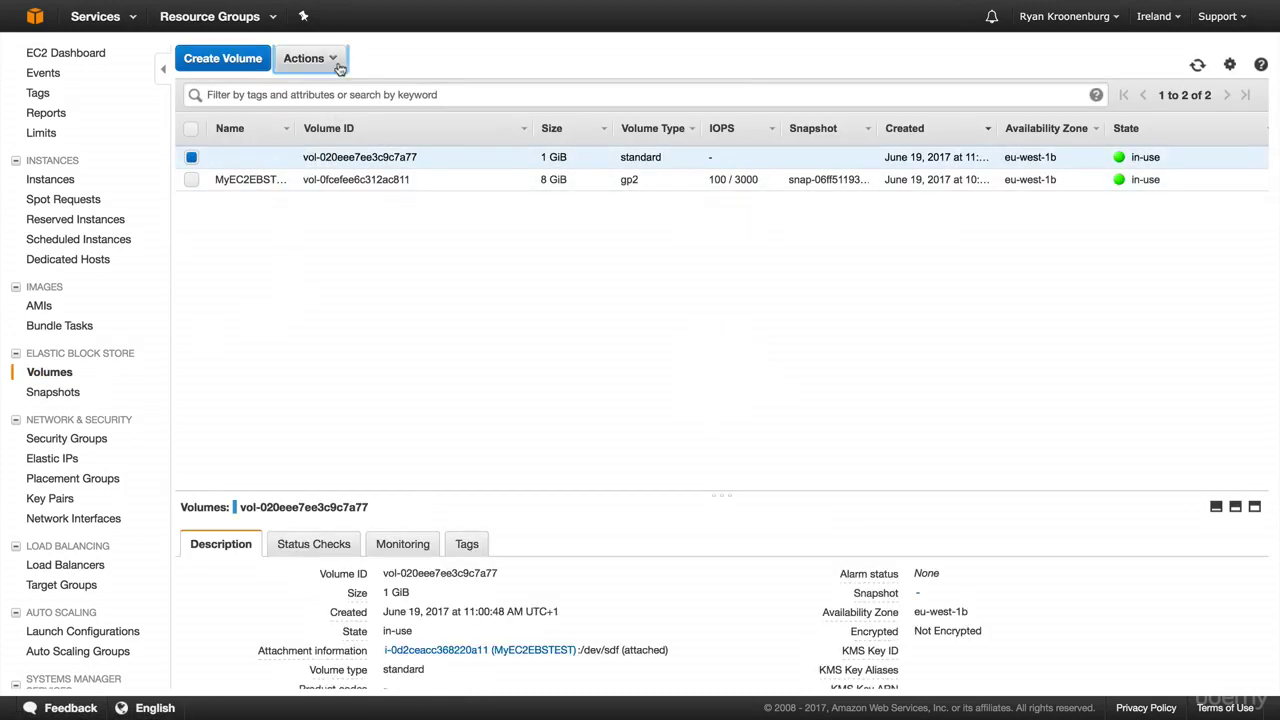
click(310, 58)
click(341, 142)
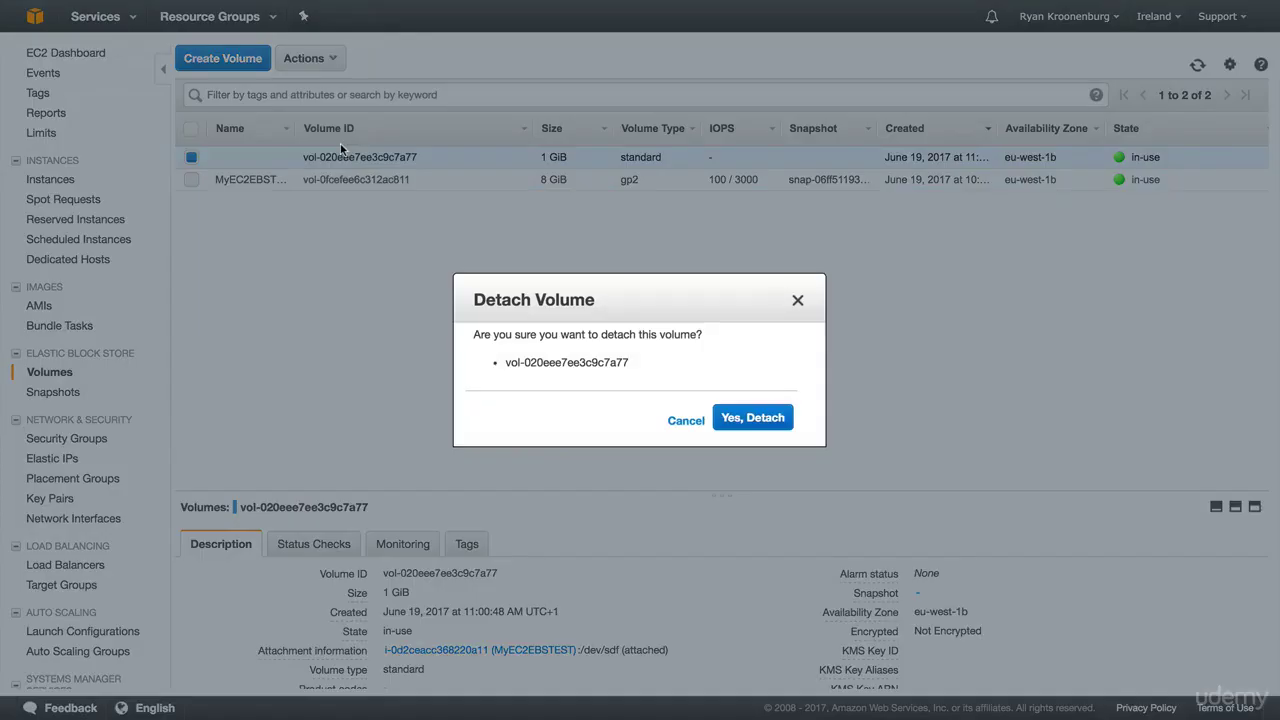
click(758, 418)
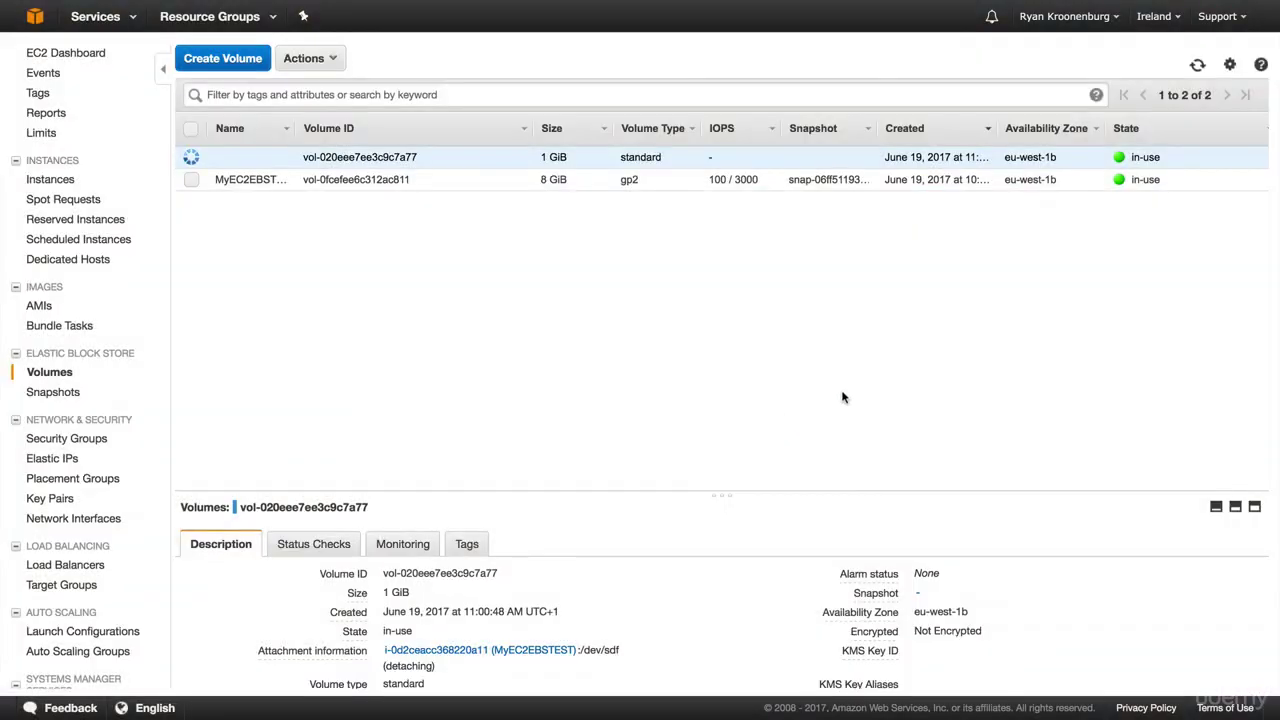
click(1197, 66)
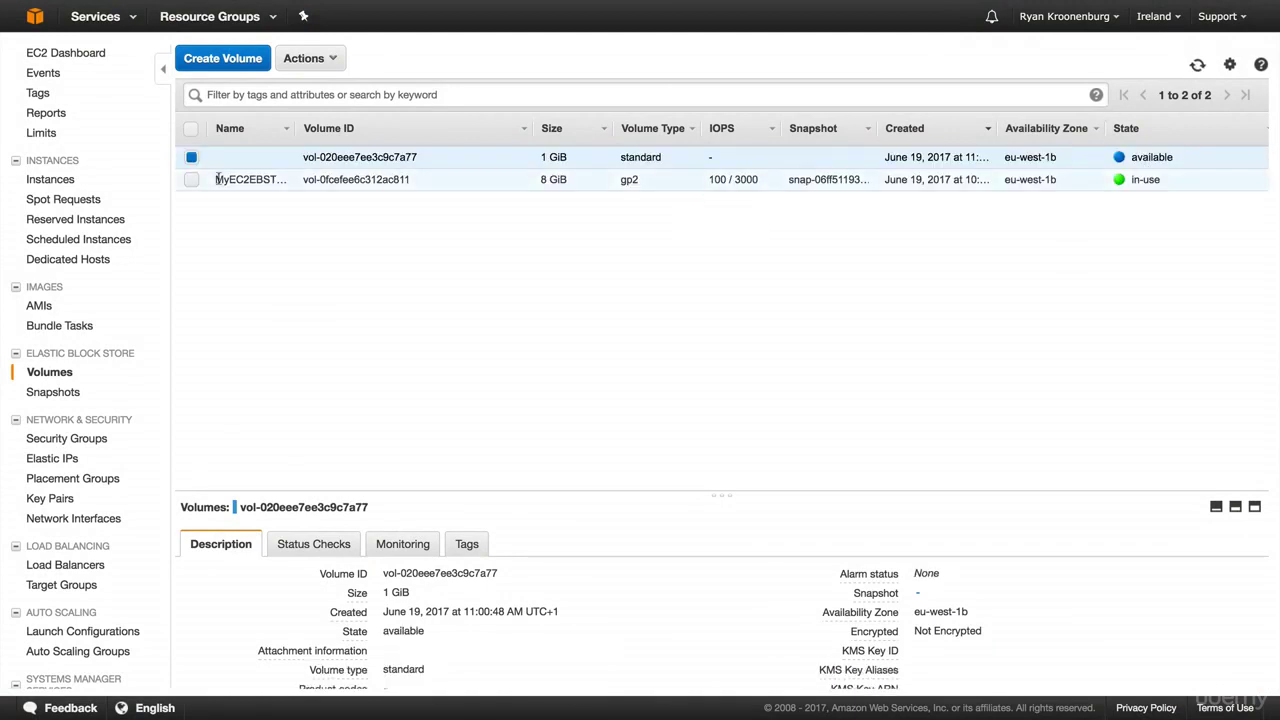
Delete the detached 1 GiB standard volume.
click(332, 59)
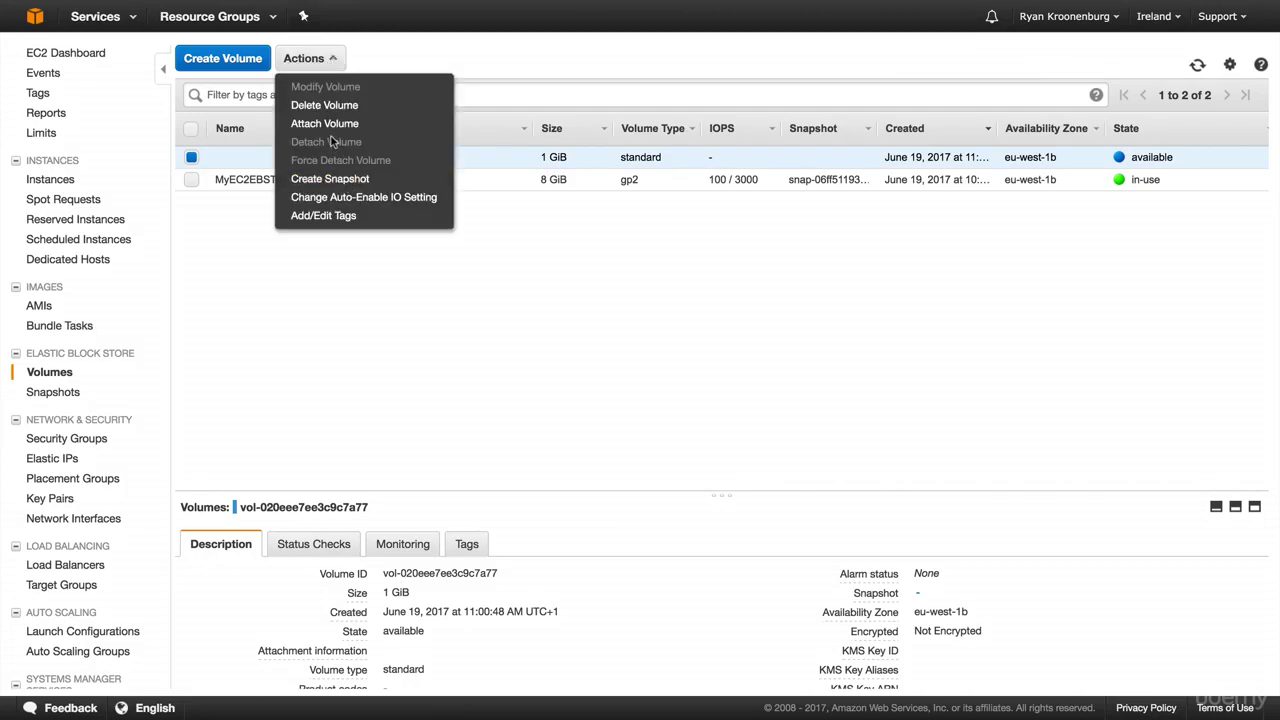
click(327, 107)
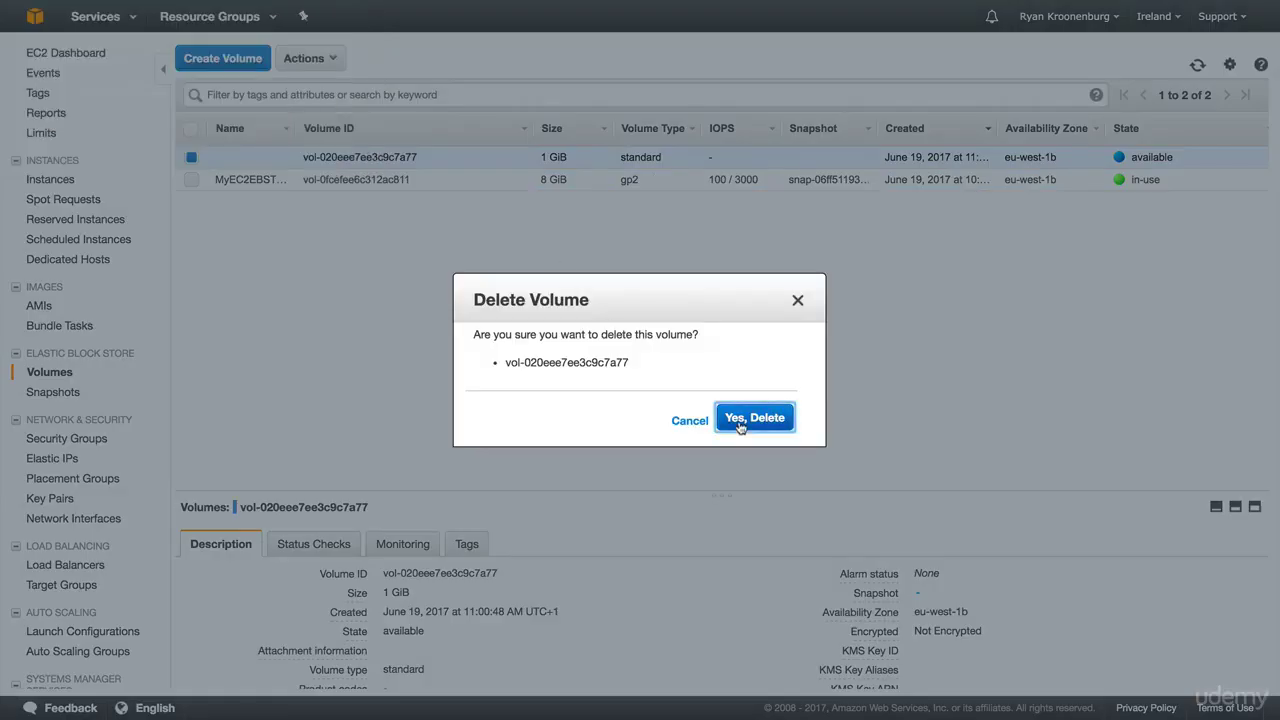
click(750, 420)
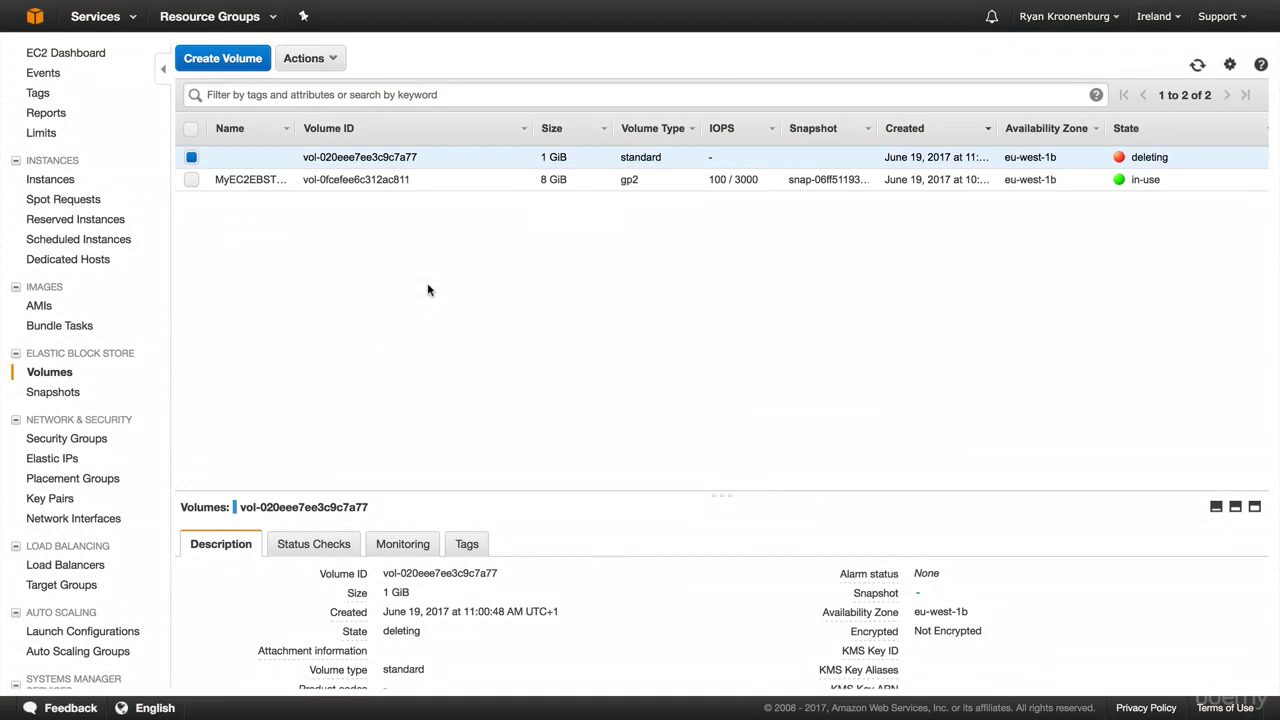
click(238, 62)
click(553, 185)
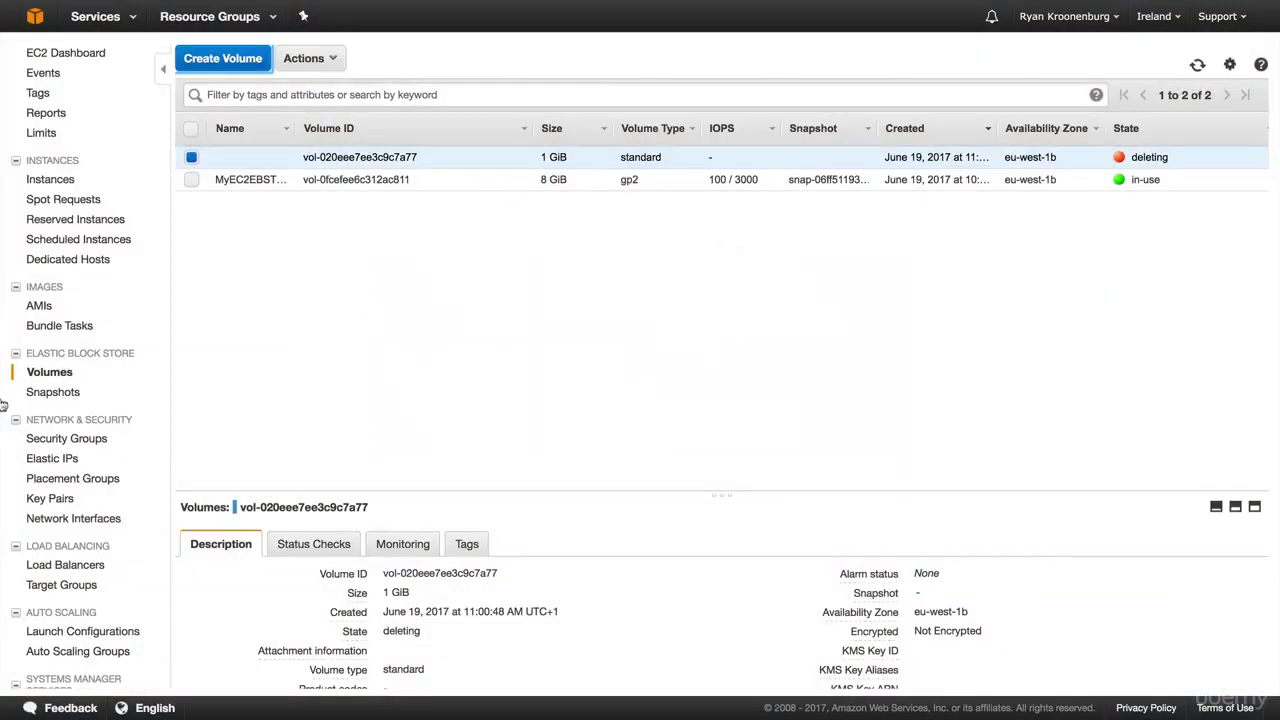
Begin creating a volume from the my-snap snapshot, keeping General Purpose SSD (GP2) as the volume type.
click(54, 396)
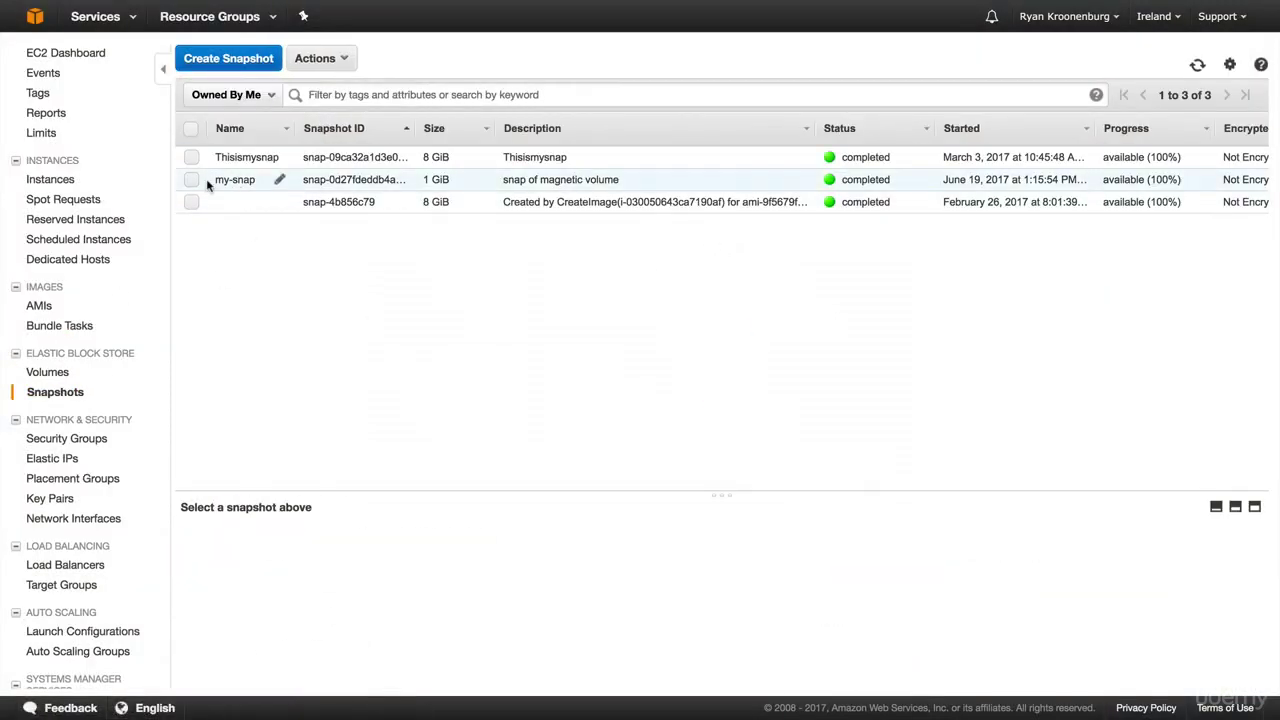
click(191, 180)
click(330, 58)
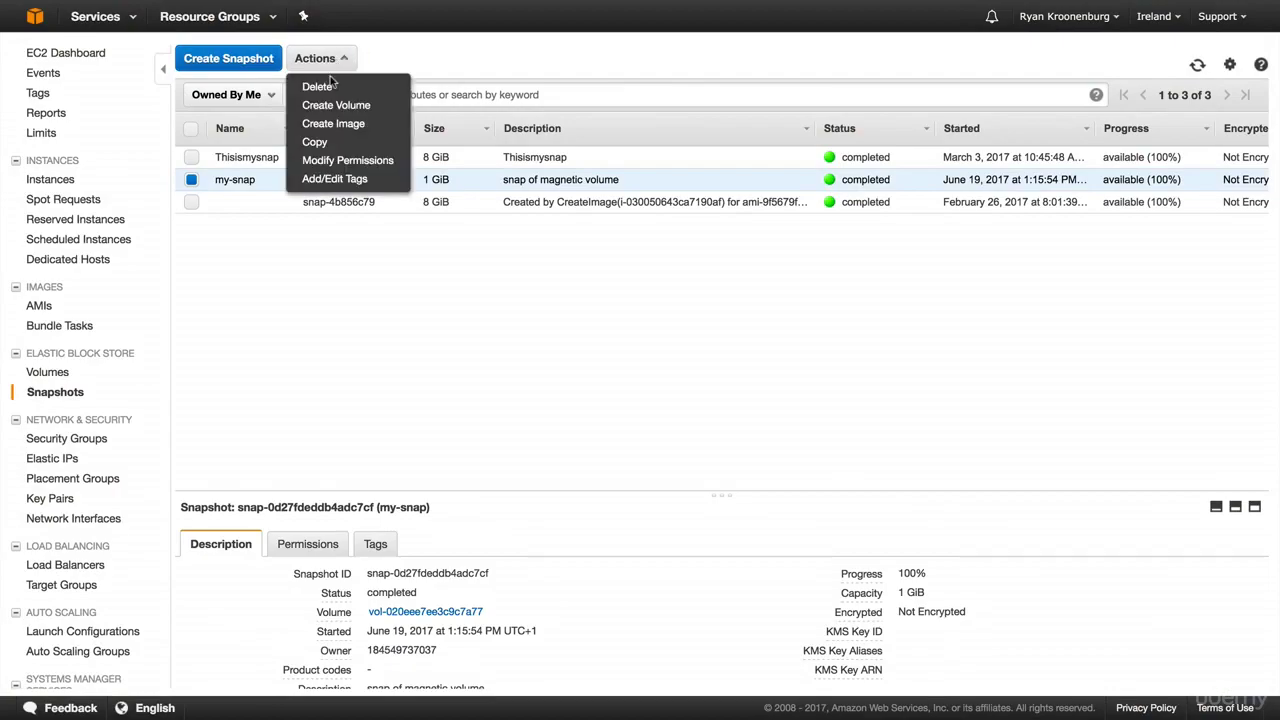
click(340, 106)
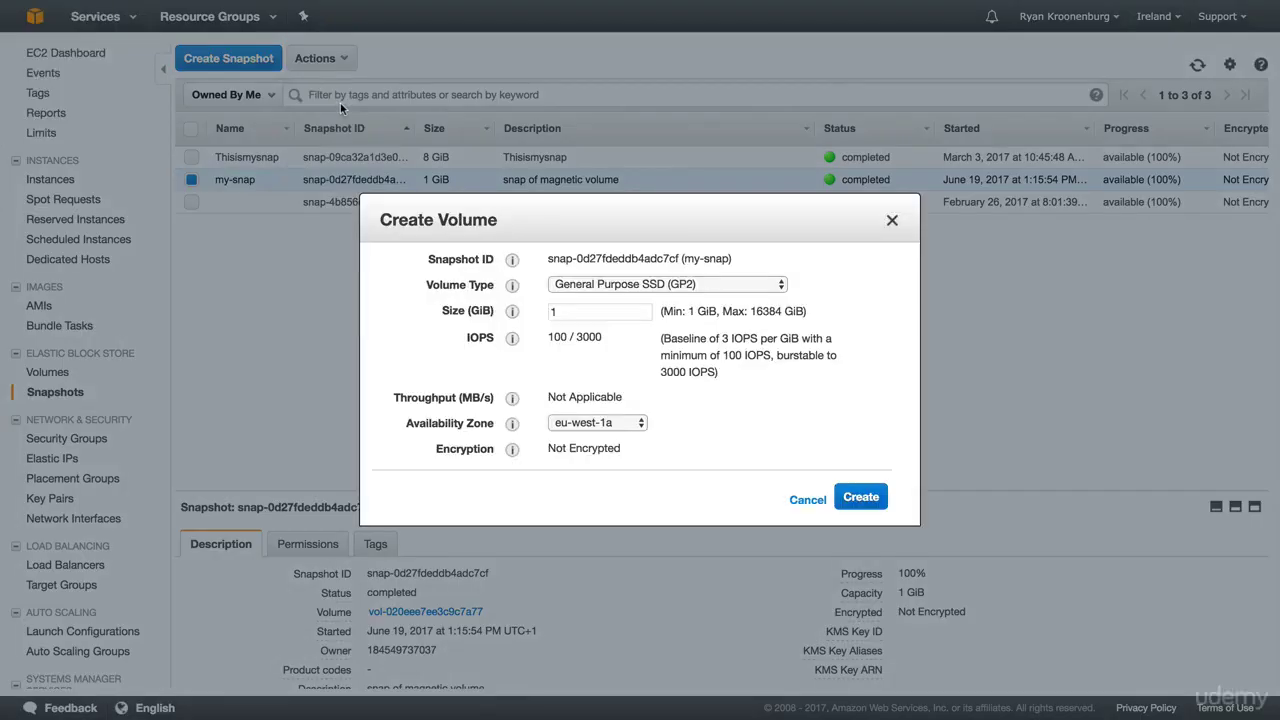
click(632, 288)
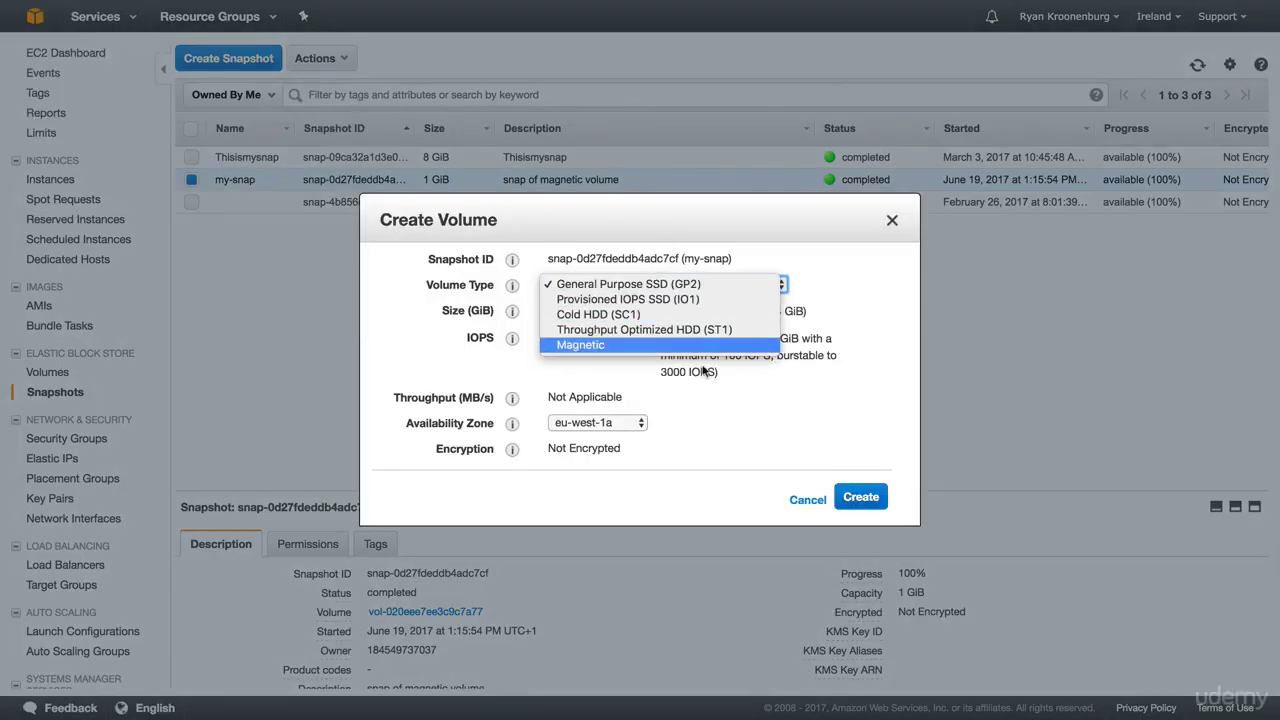
click(722, 420)
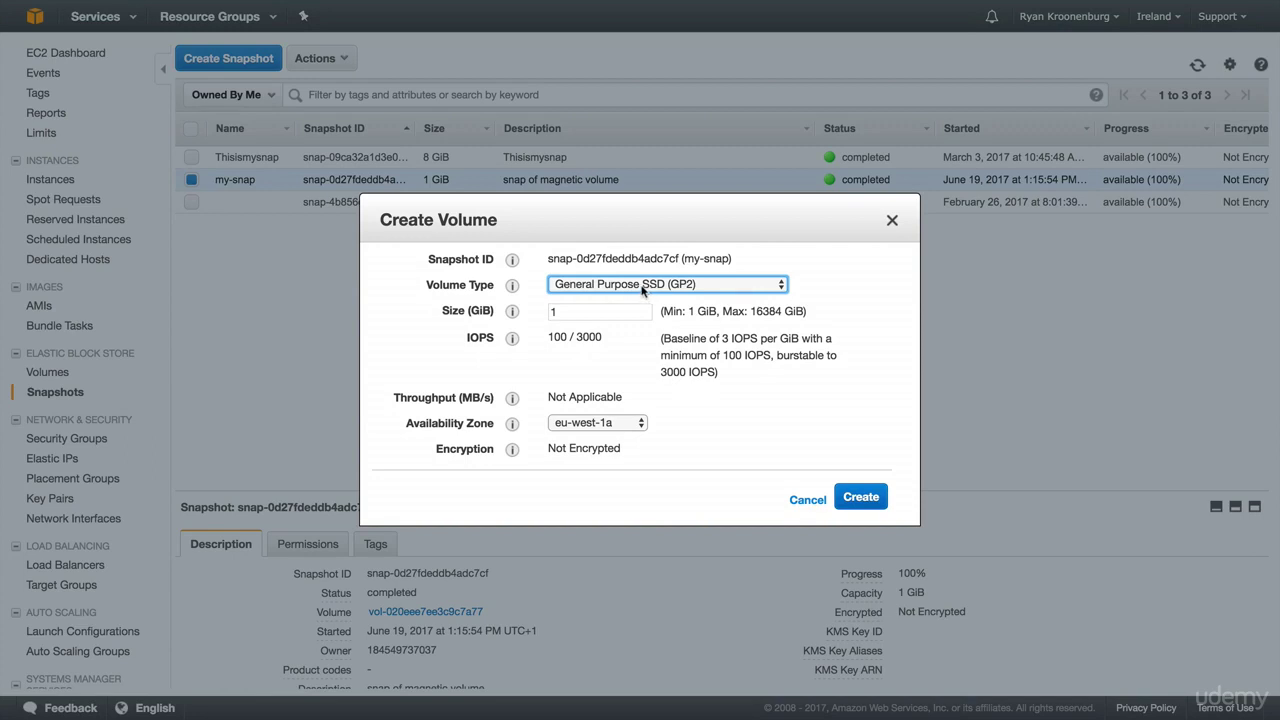
click(643, 285)
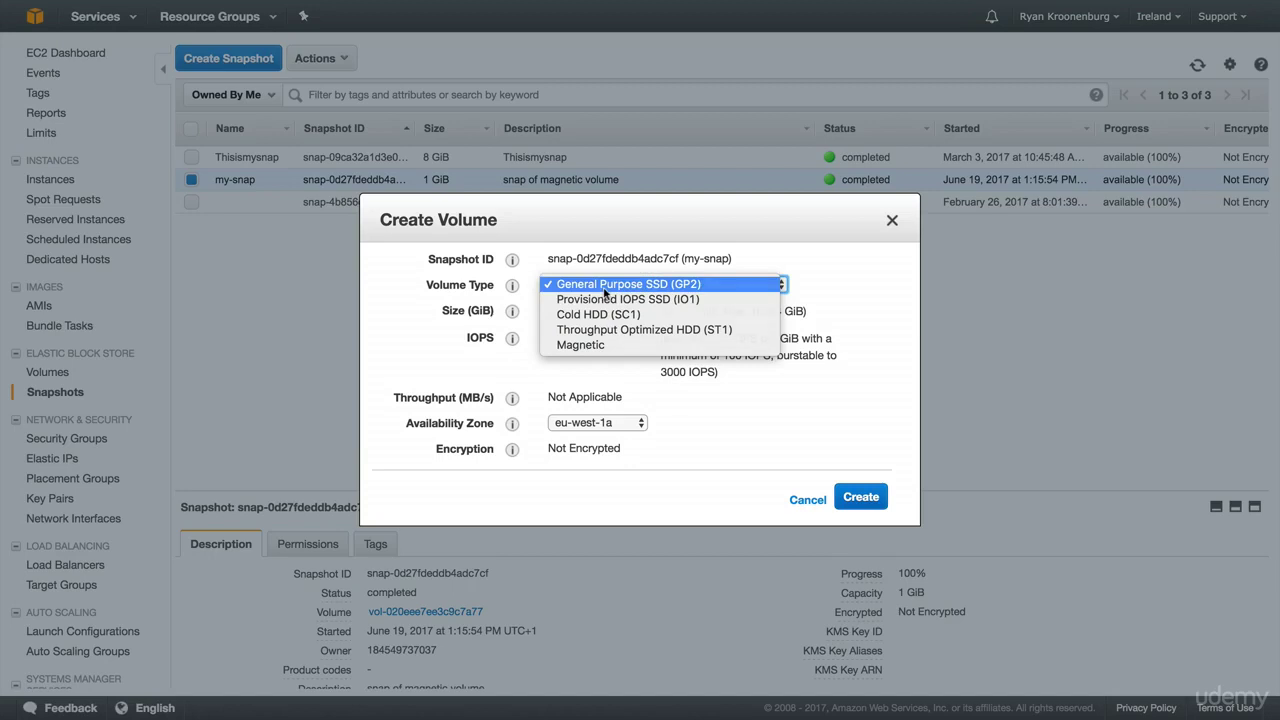
click(604, 292)
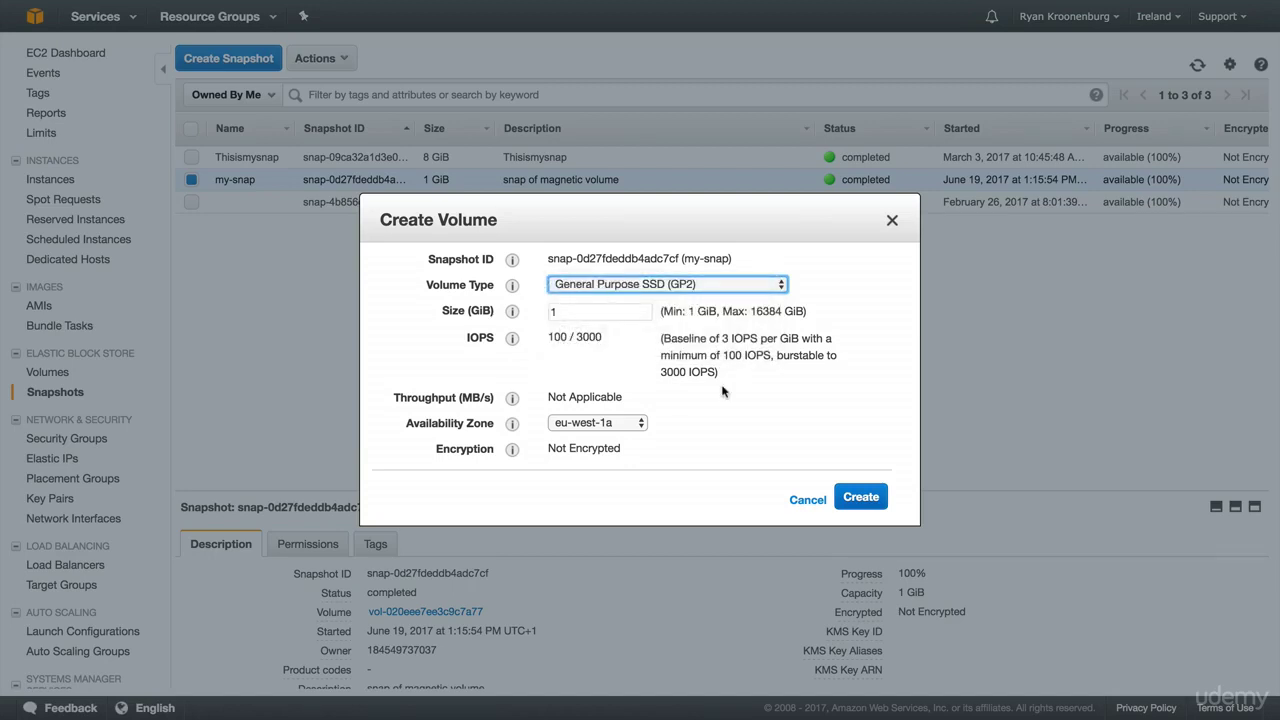
Set the new volume's availability zone to eu-west-1b and create the volume.
click(616, 424)
click(612, 437)
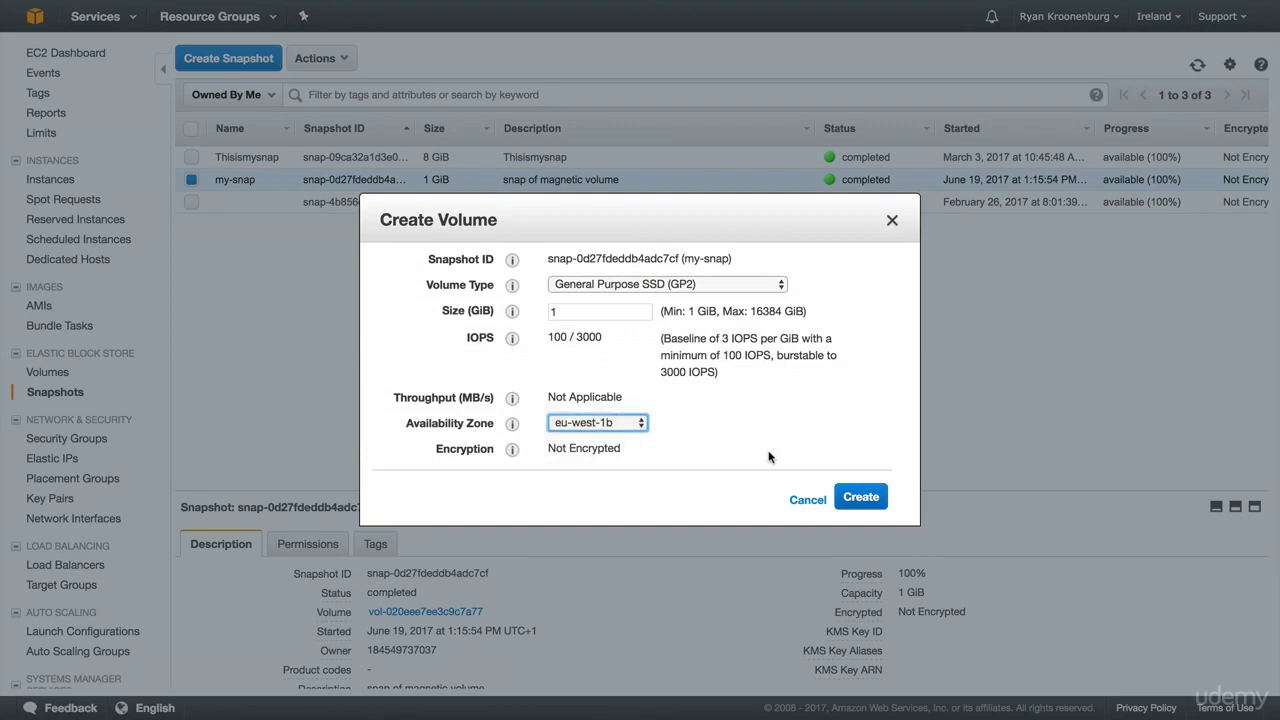
click(860, 497)
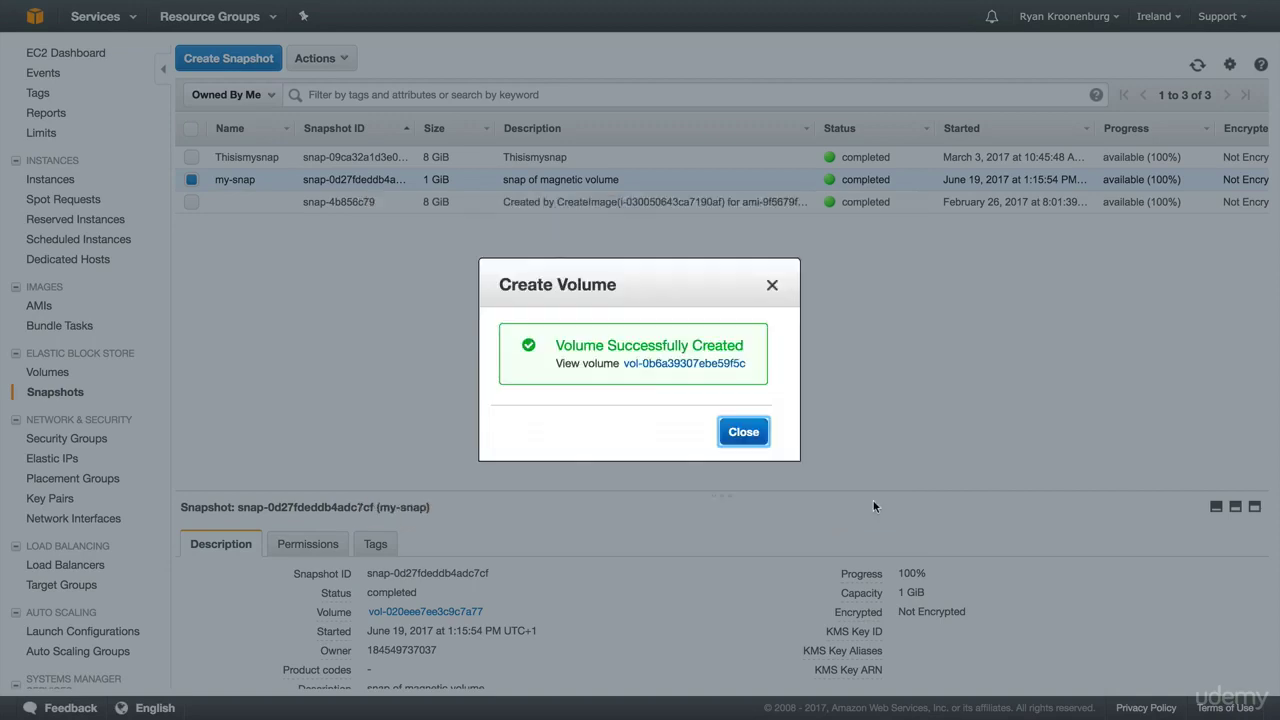
click(743, 432)
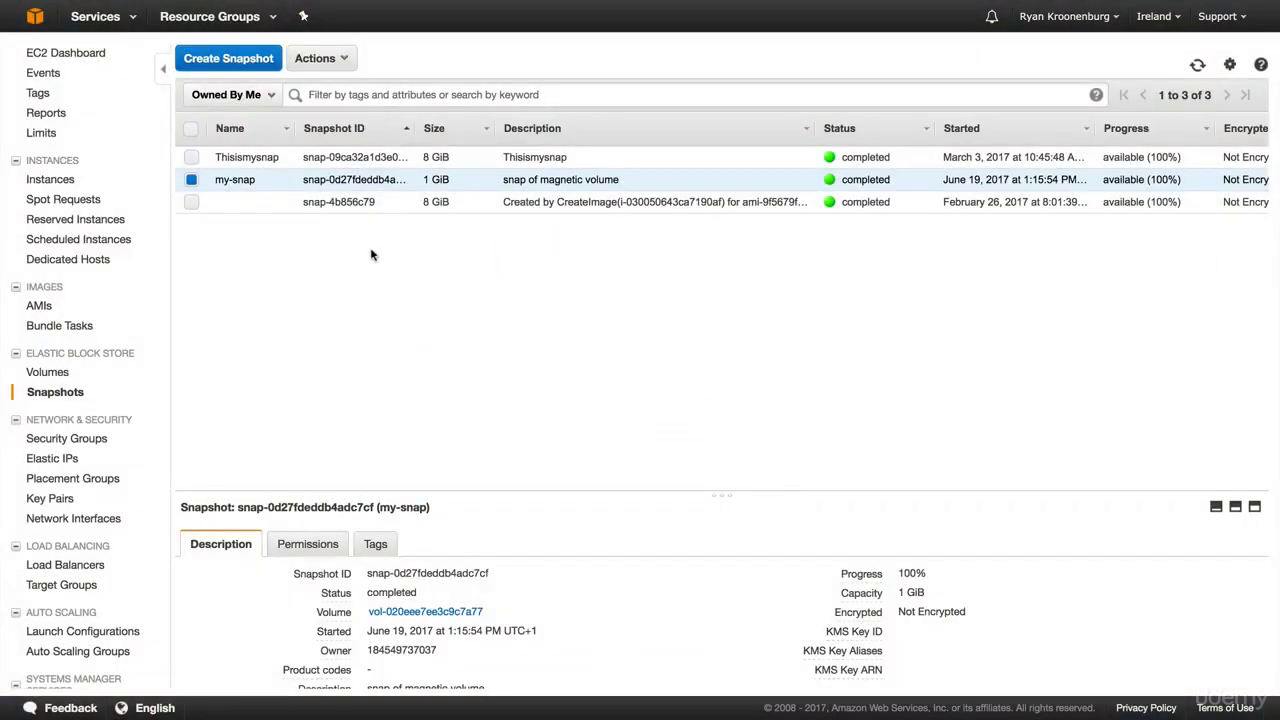
Attach the new 1 GiB gp2 volume to the MyEC2EBSTEST instance.
click(50, 372)
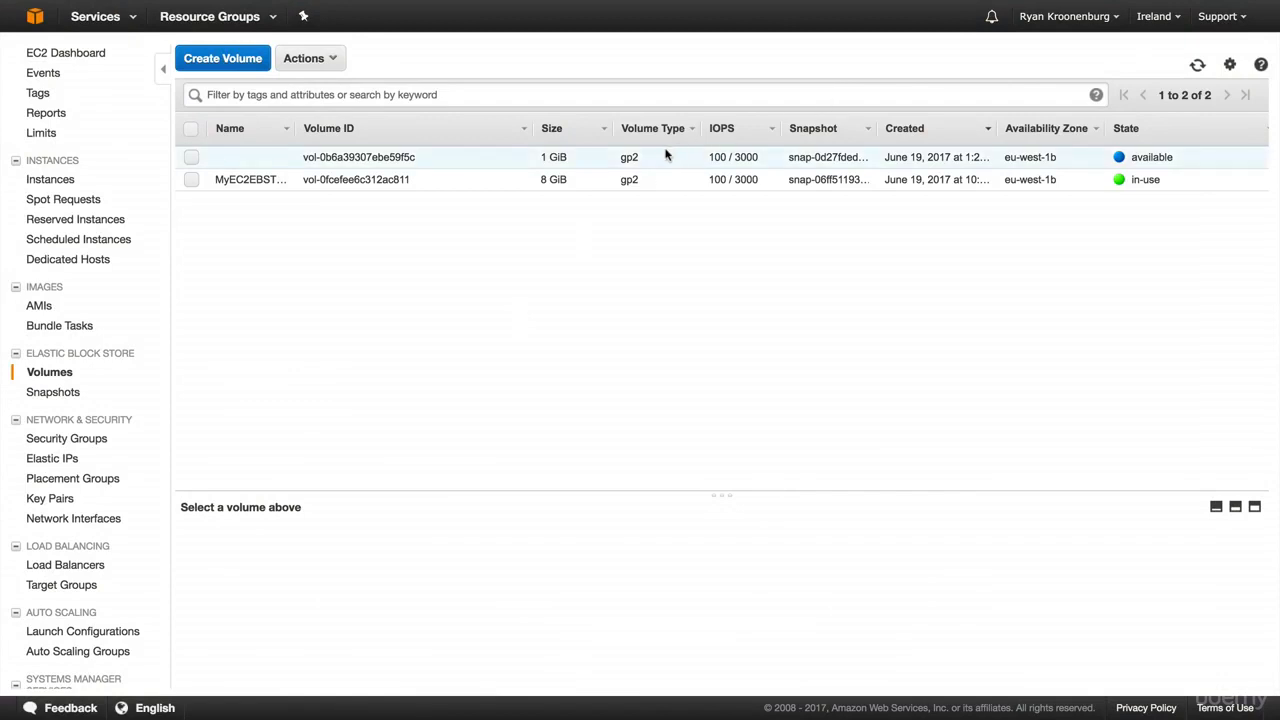
click(666, 157)
click(320, 60)
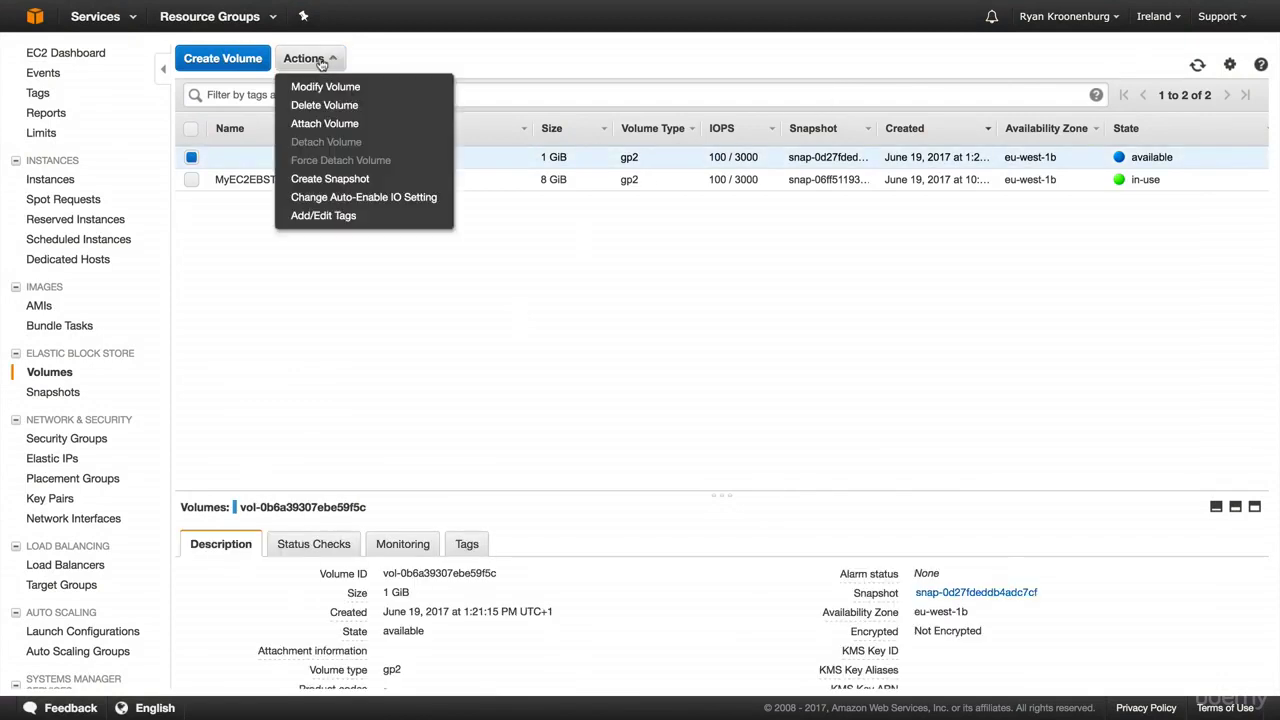
click(333, 123)
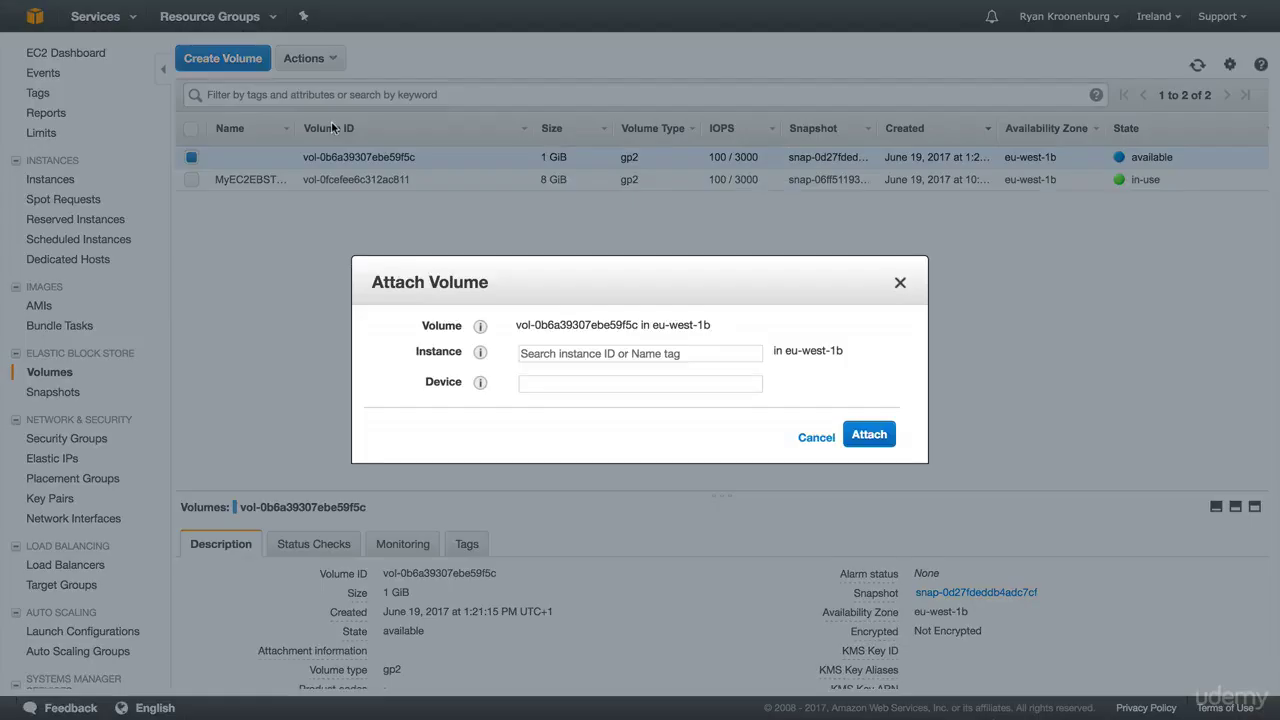
click(652, 355)
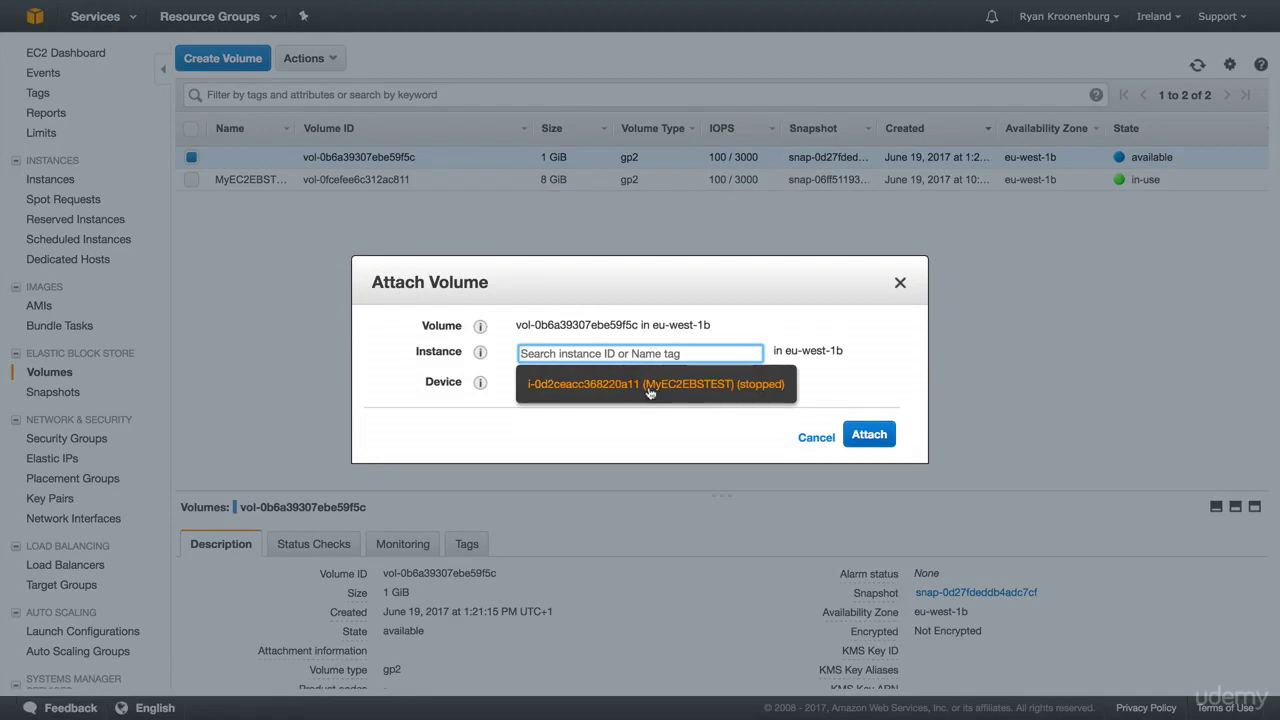
click(647, 390)
click(1220, 534)
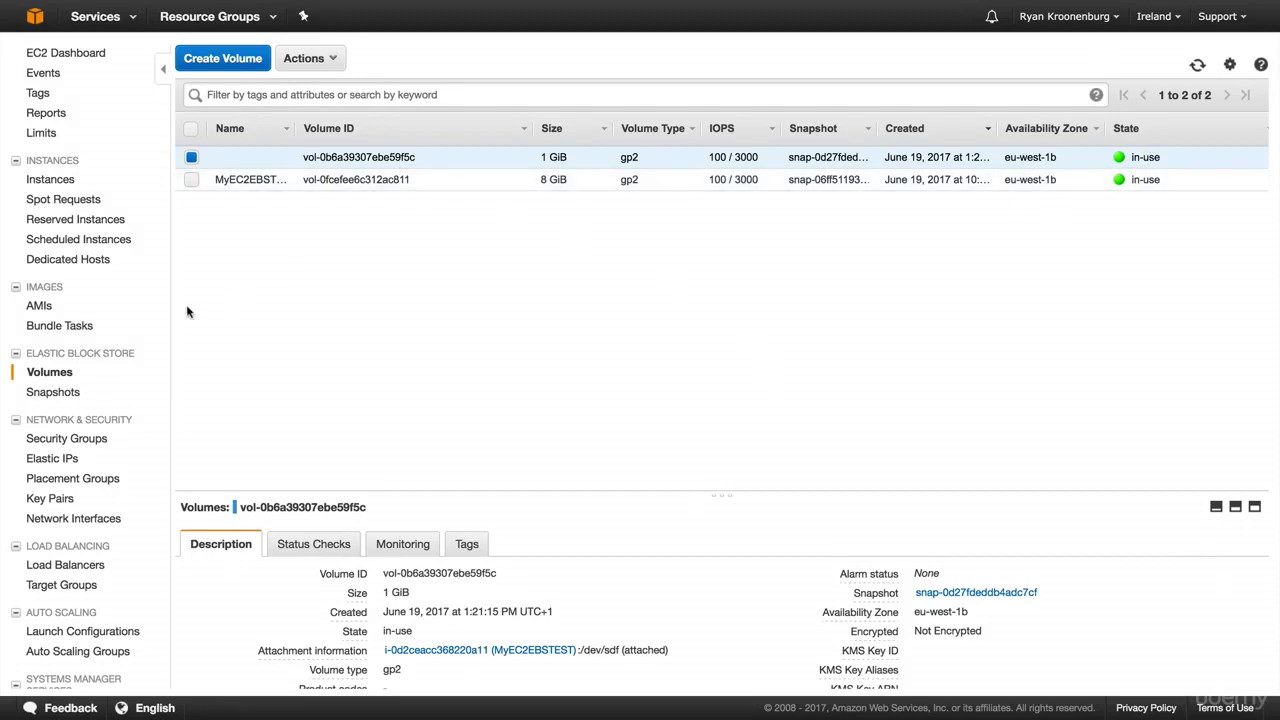
Start the stopped MyEC2EBSTEST instance from the EC2 instances list.
click(60, 57)
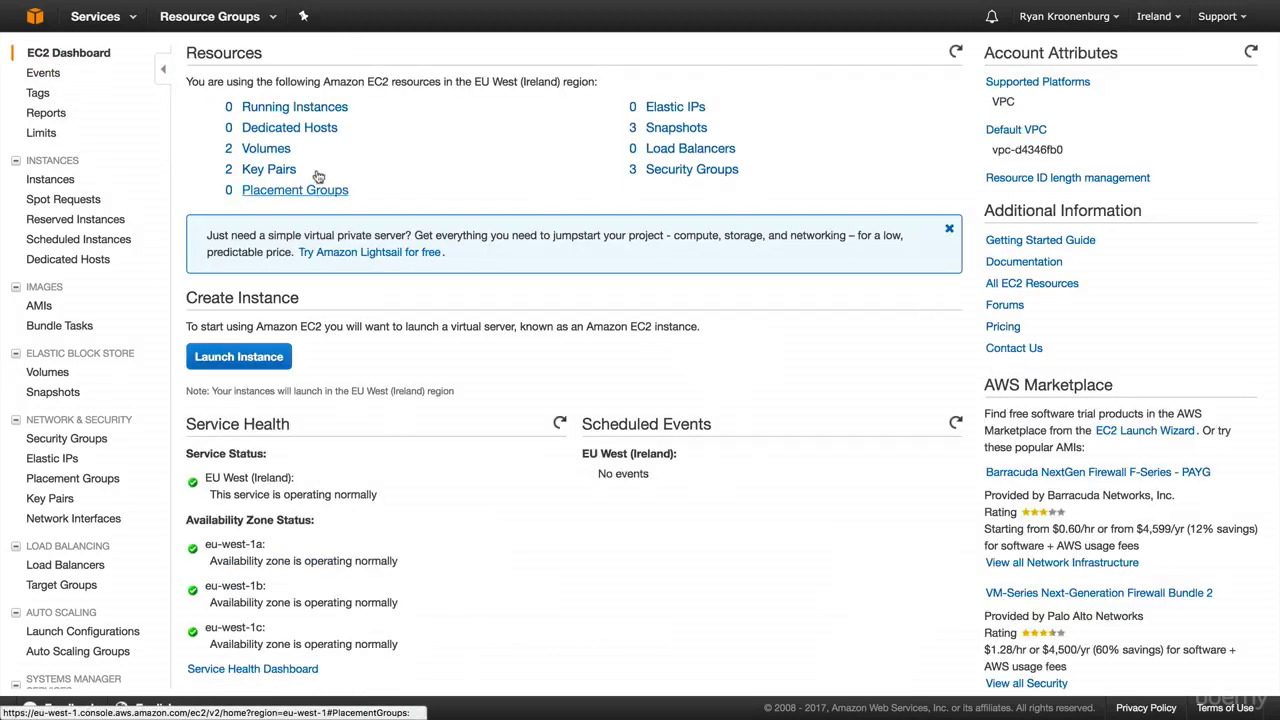
click(295, 106)
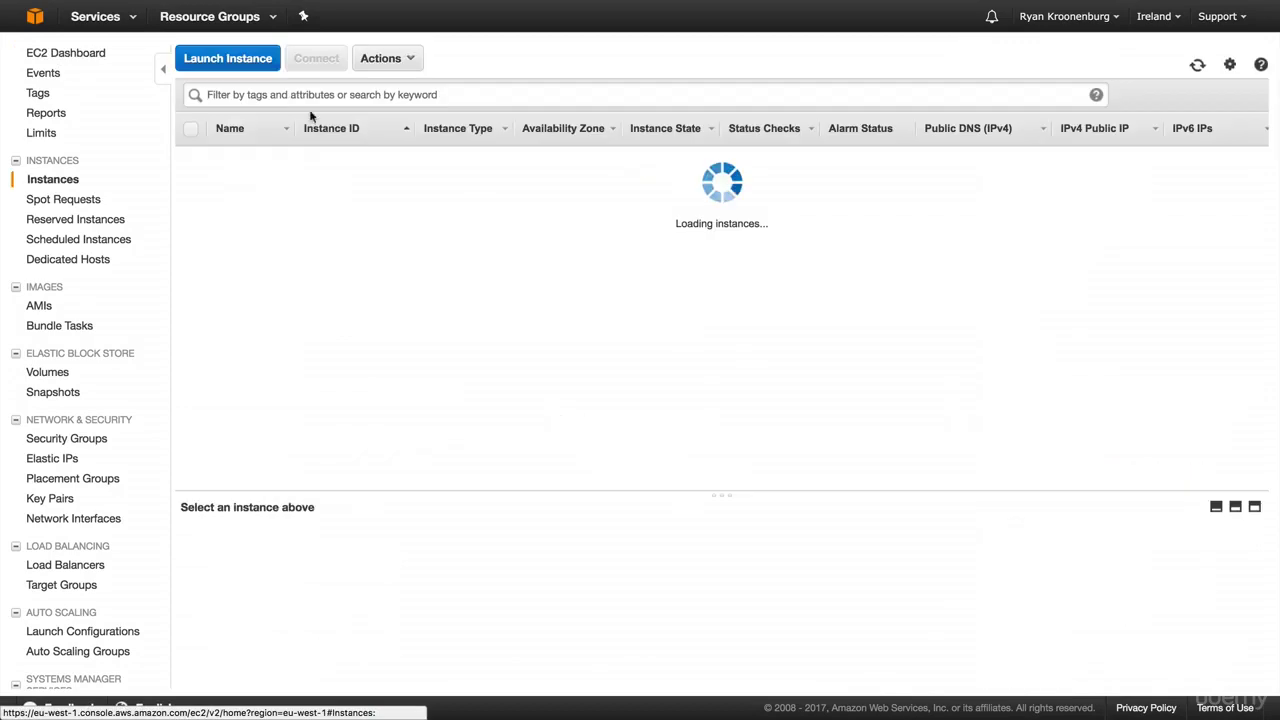
click(393, 62)
mouse_move(412, 148)
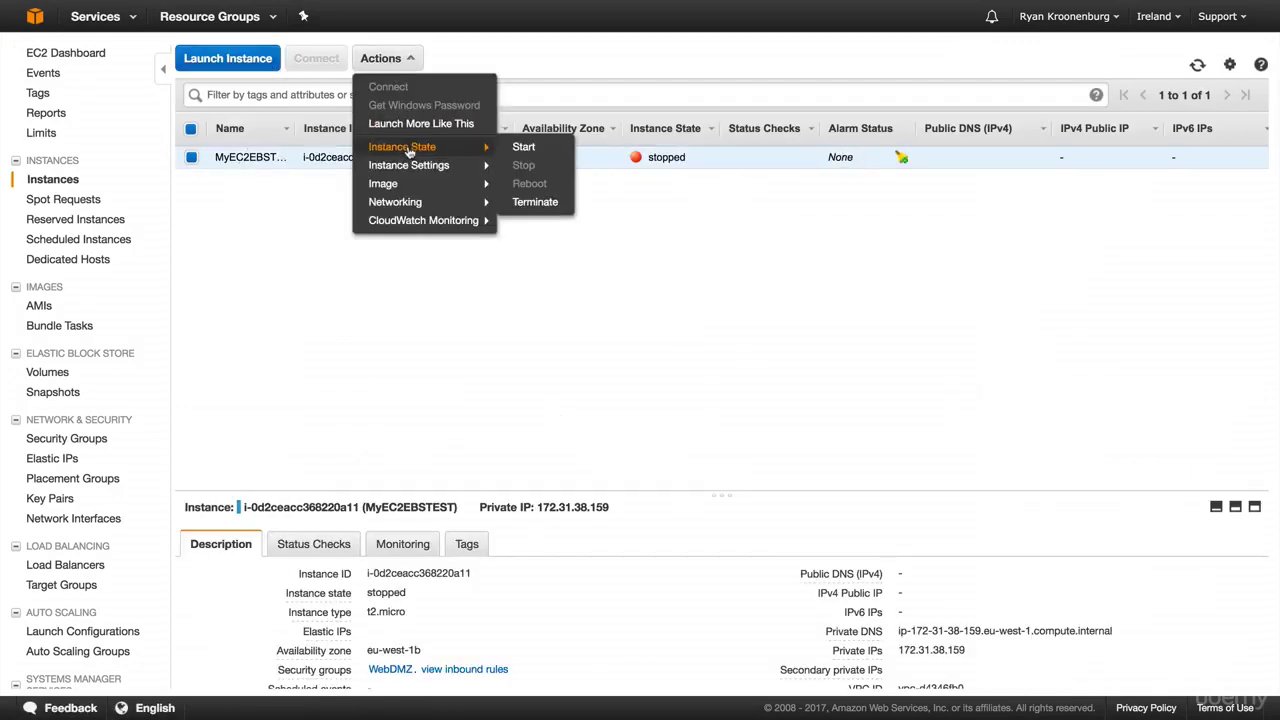
click(542, 150)
click(779, 421)
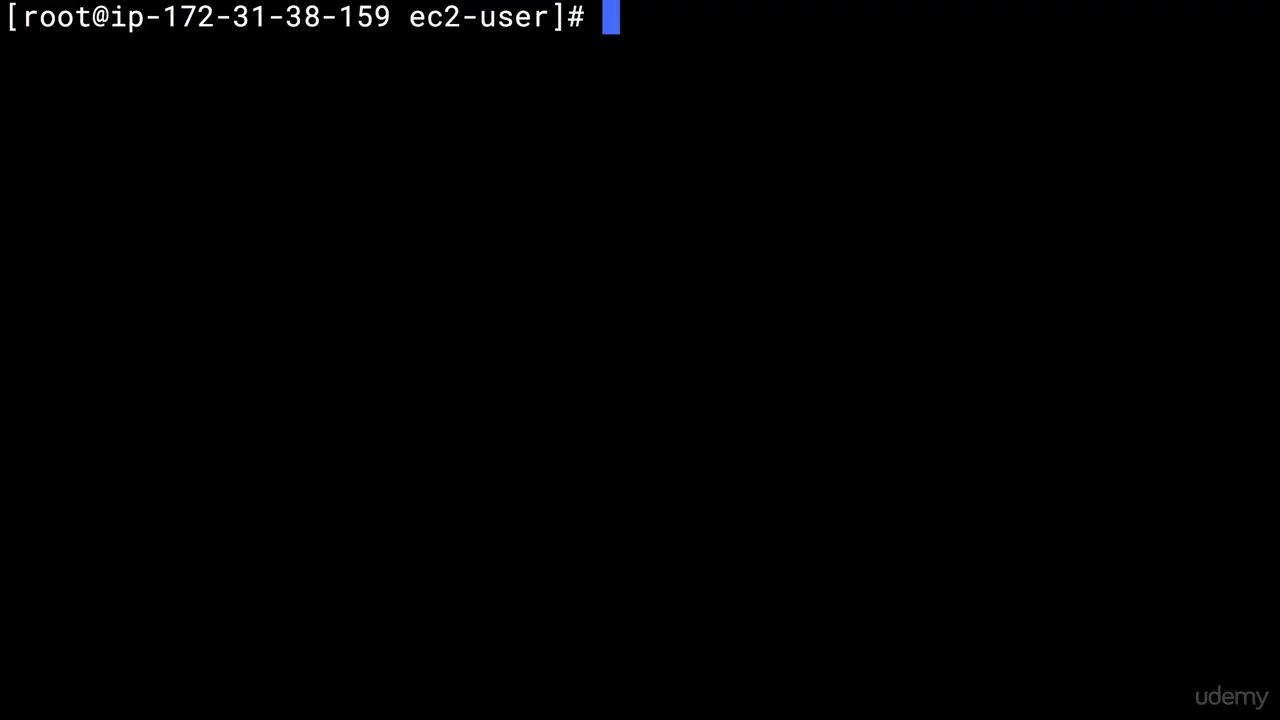
Switch to the instance's root terminal session and list its block devices with lsblk.
text(lsblk)
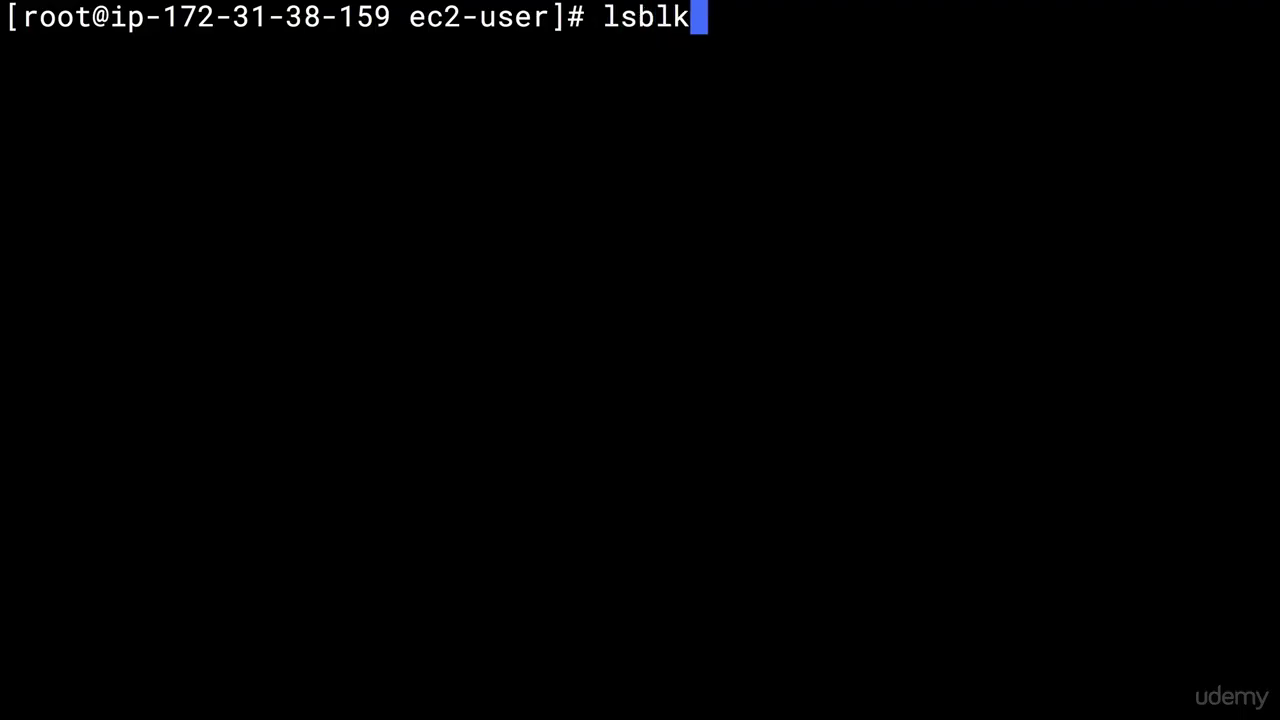
key(Return)
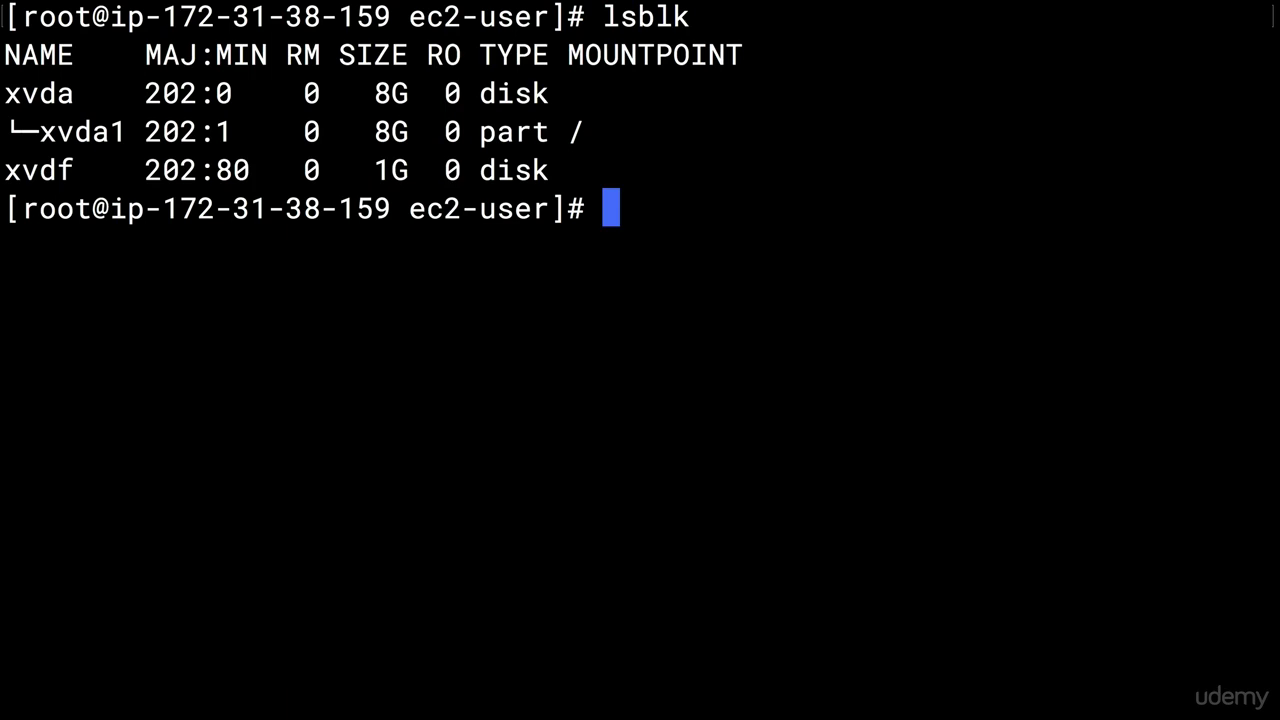
Check which file system is on the attached 1G disk by running file -s /dev/xvdf.
text(file )
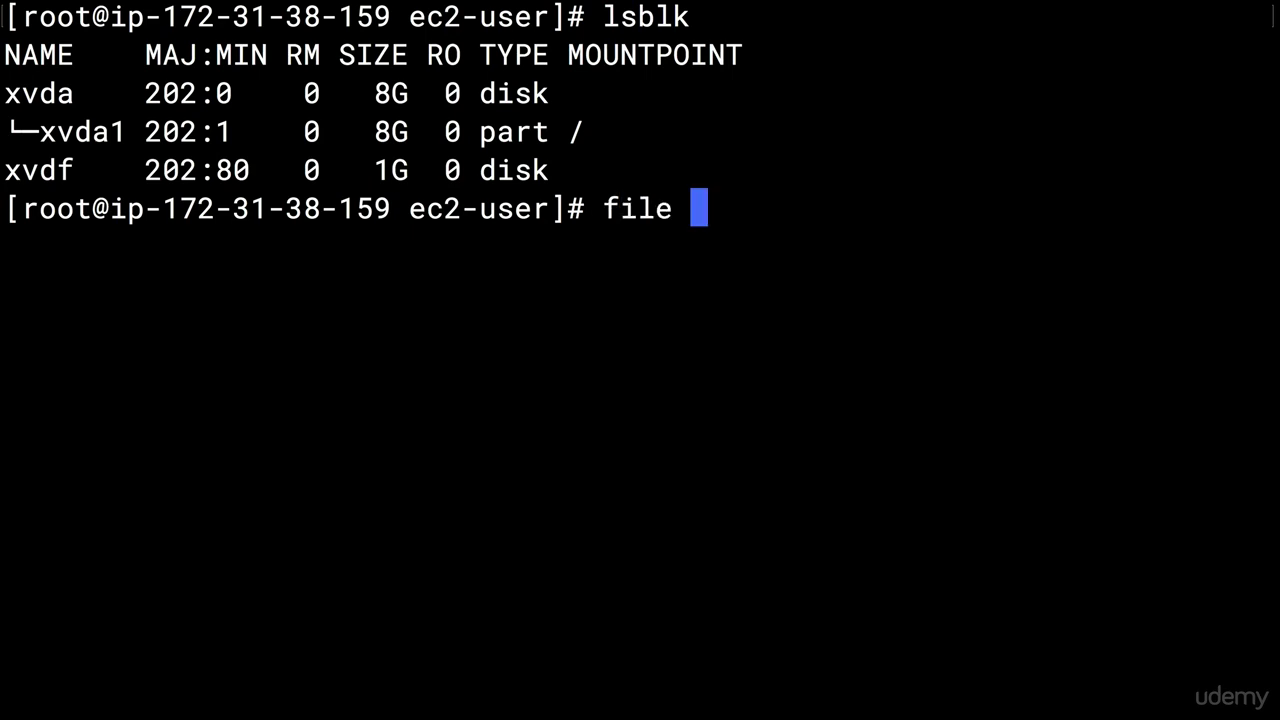
text(-)
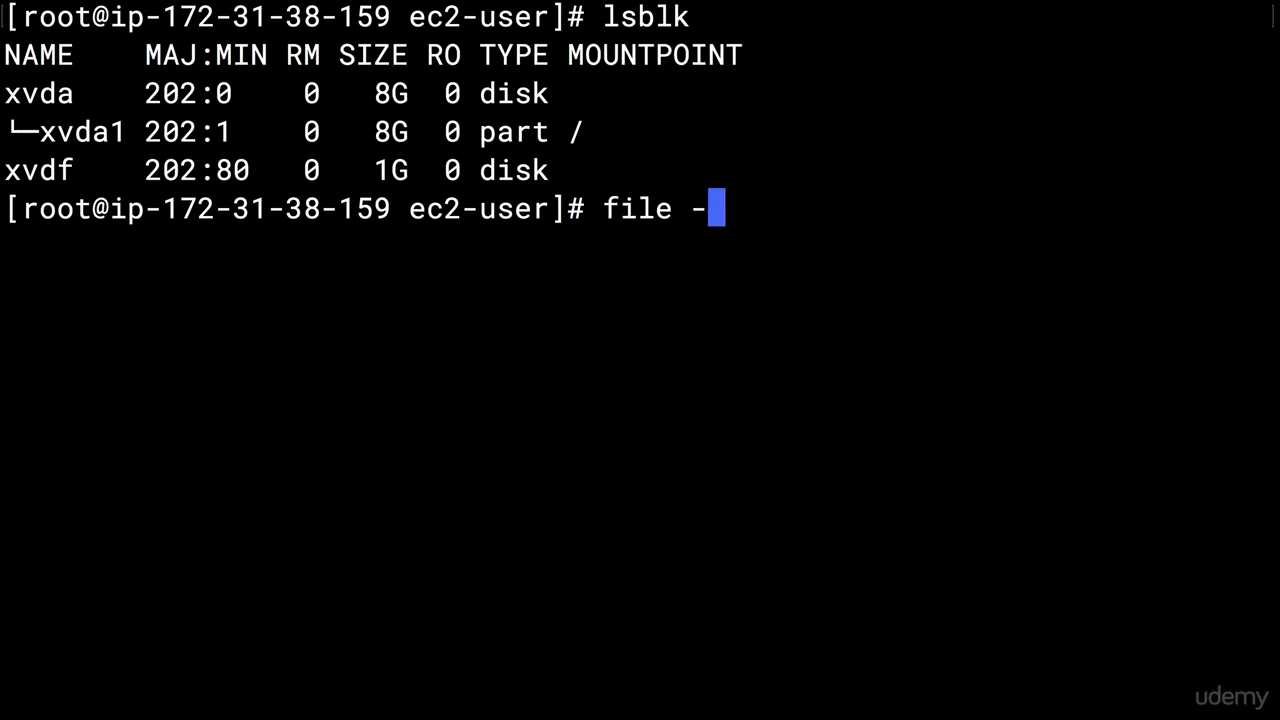
text(s )
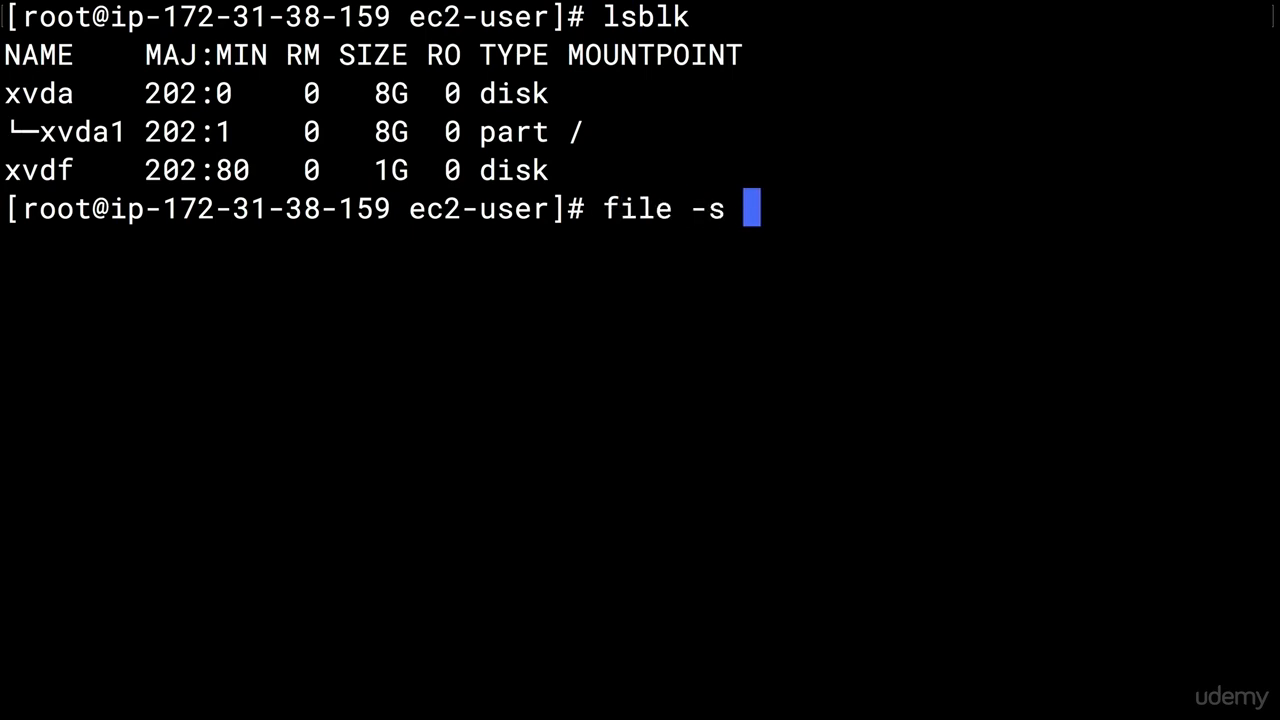
text(/deb)
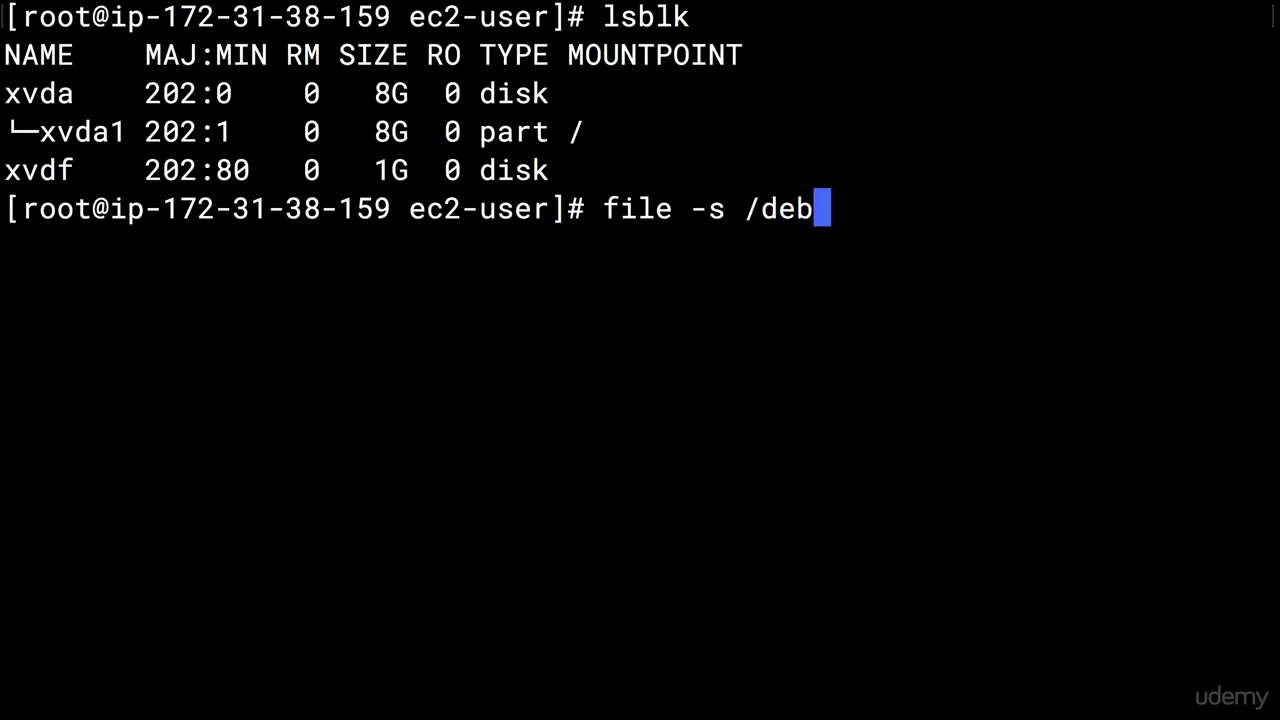
key(BackSpace)
text(v/)
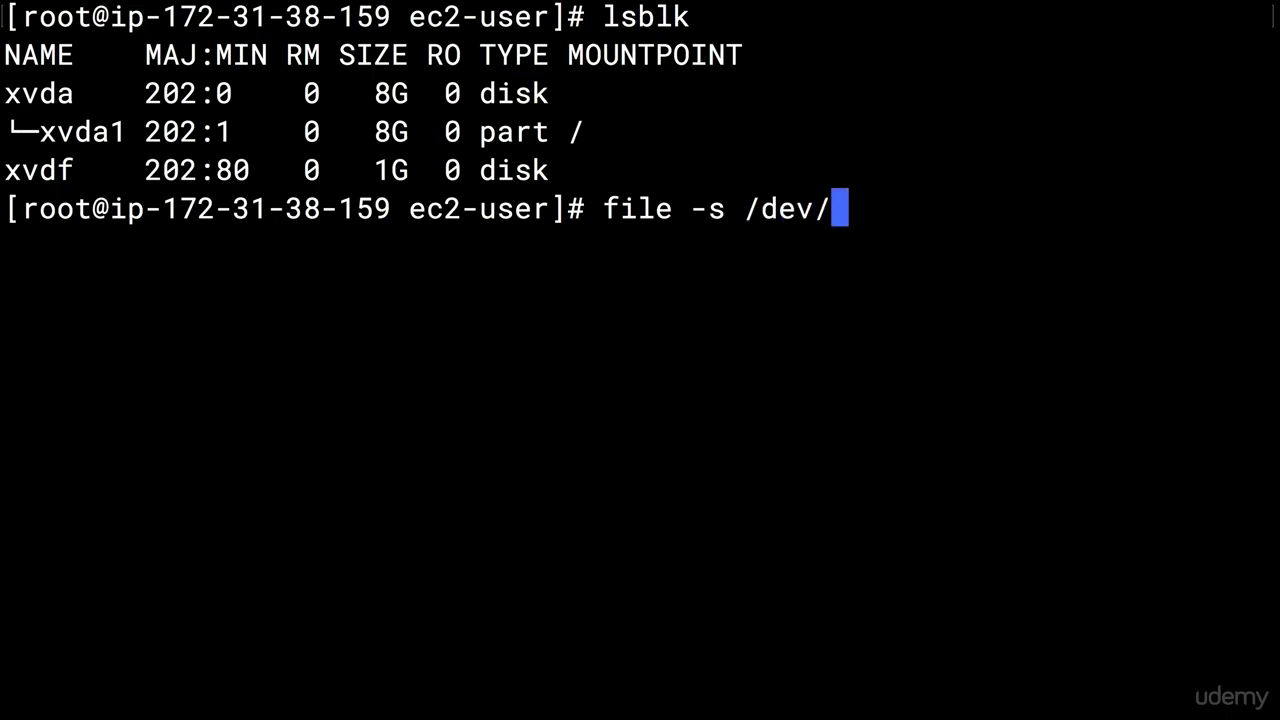
text(x)
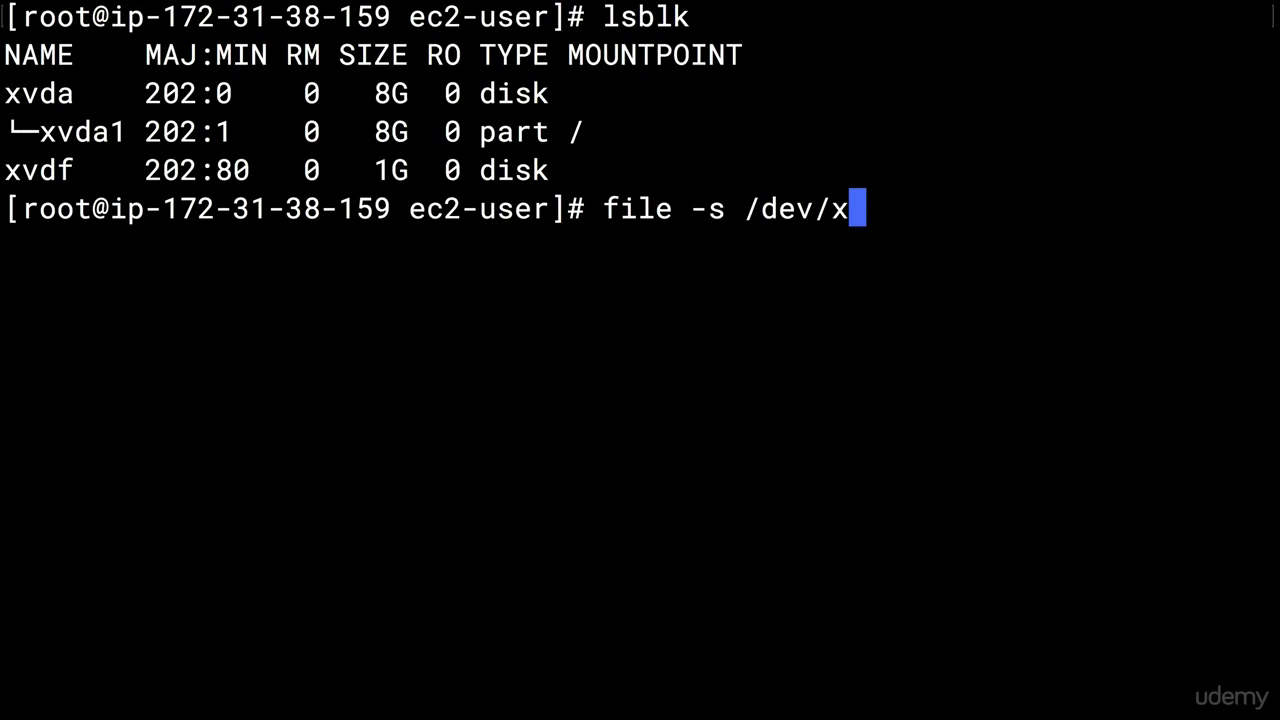
text(vdf)
key(Return)
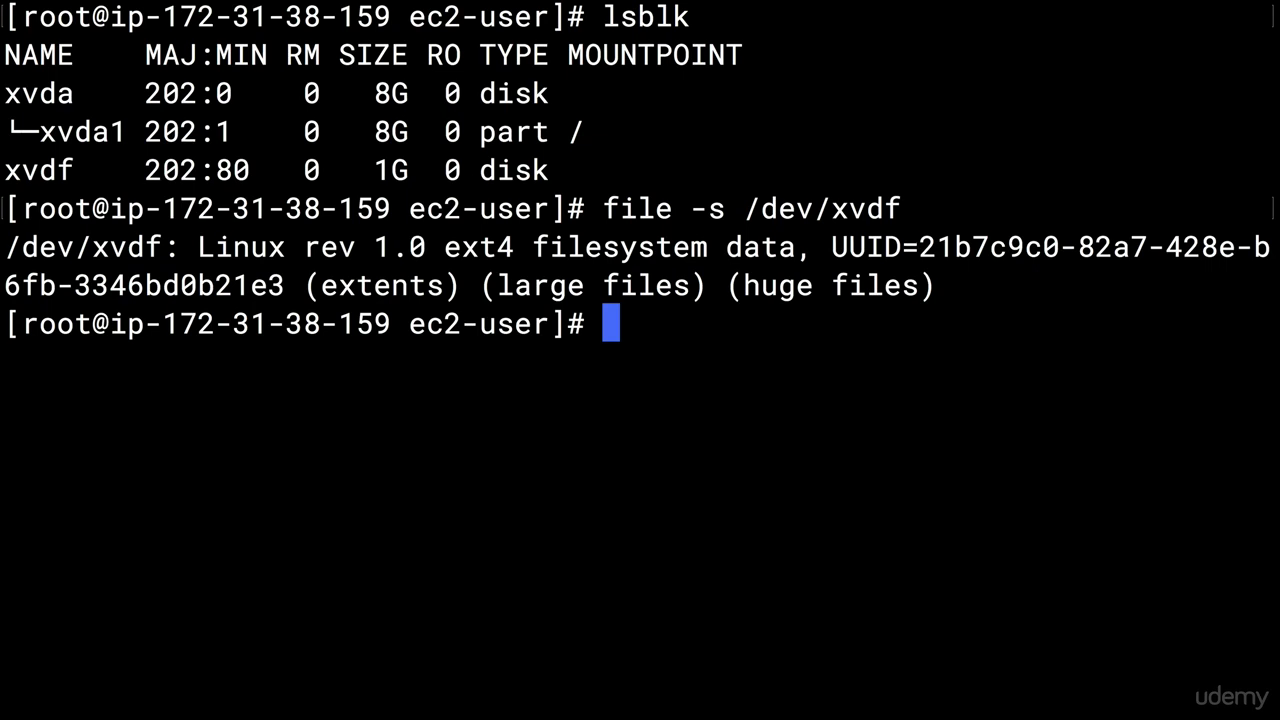
List the contents of the /acloudguru directory before mounting, and return to its parent directory.
text(cd /aclo)
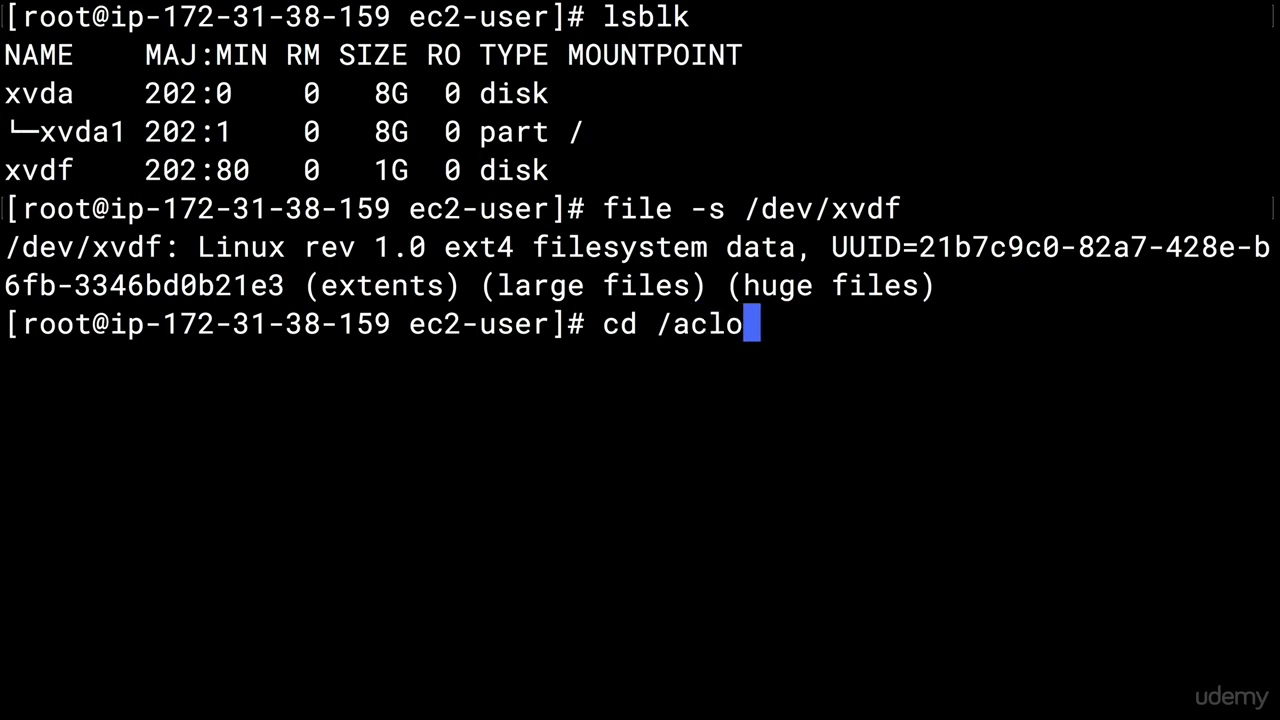
text(udguru)
key(Return)
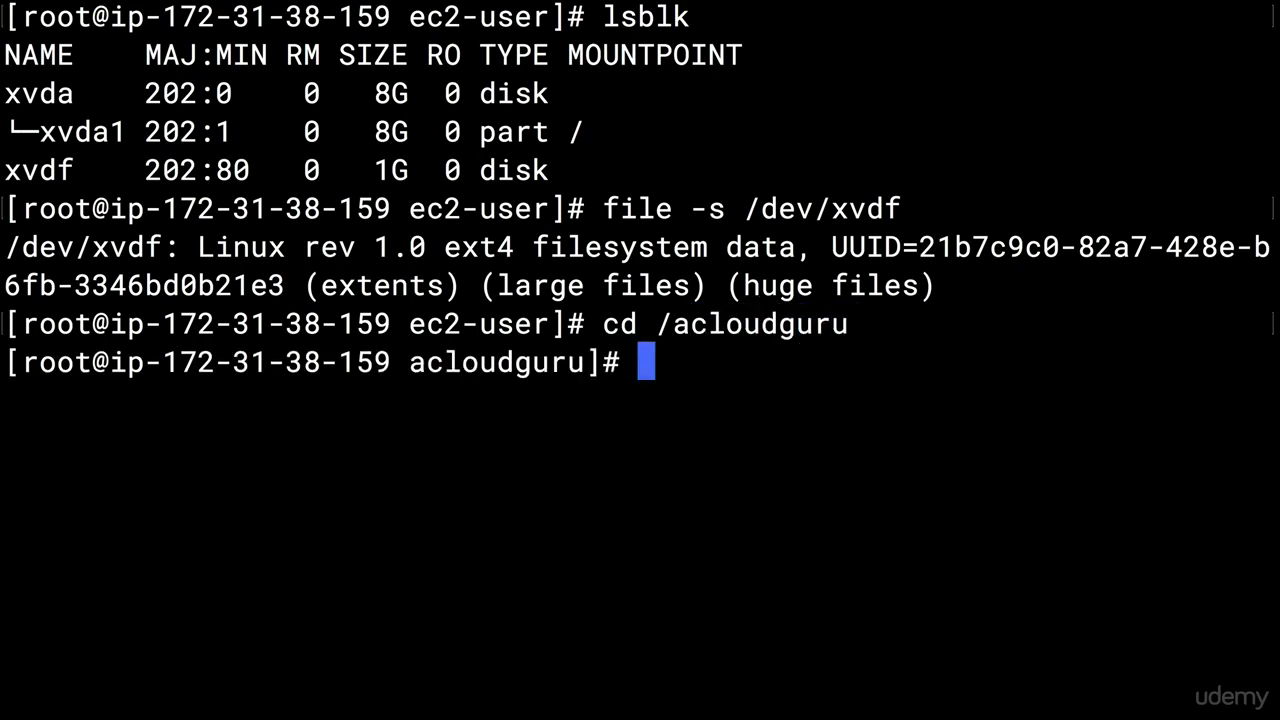
text(ls)
key(Return)
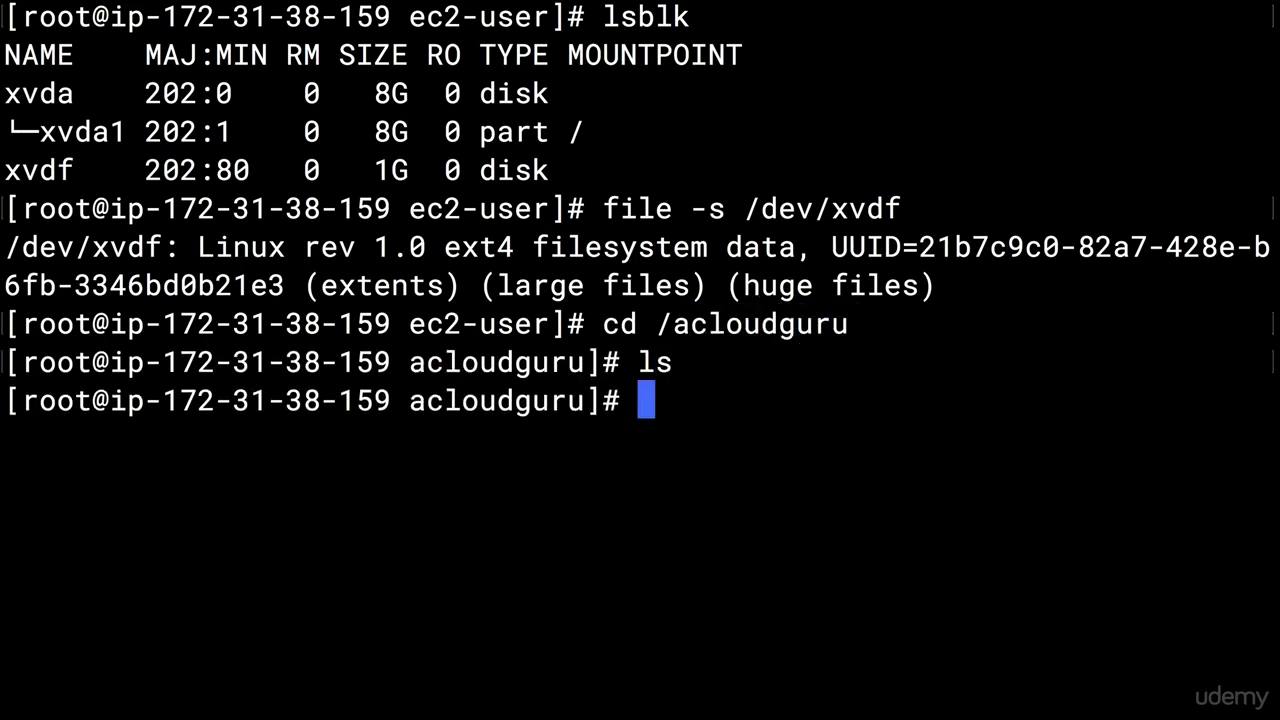
text(cd ..)
key(Return)
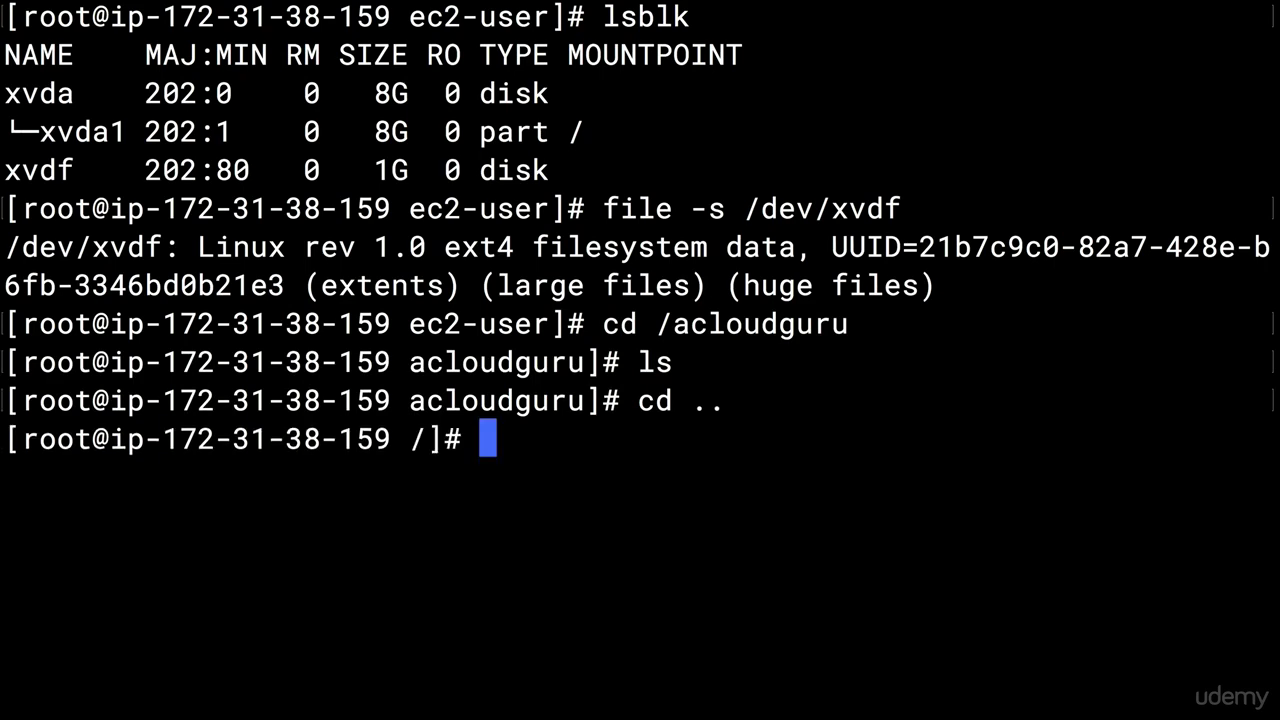
Mount the /dev/xvdf disk on the /acloudguru directory.
text(mount /d)
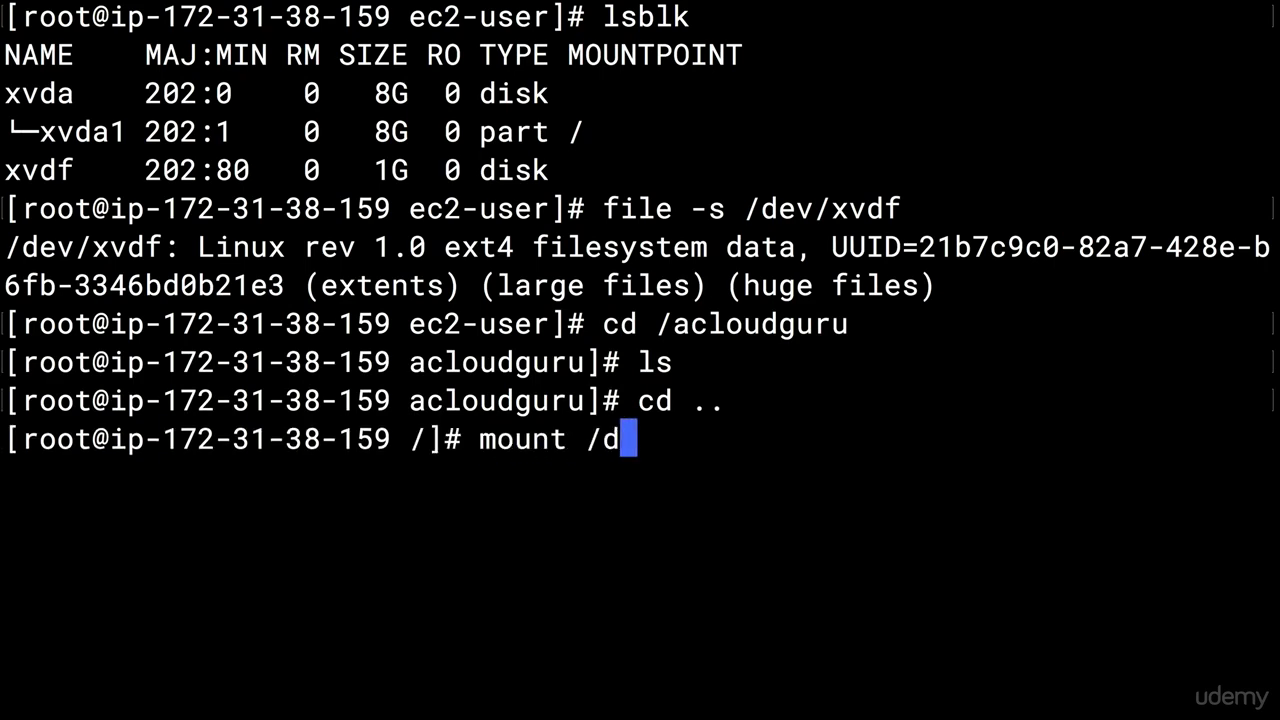
text(ev/)
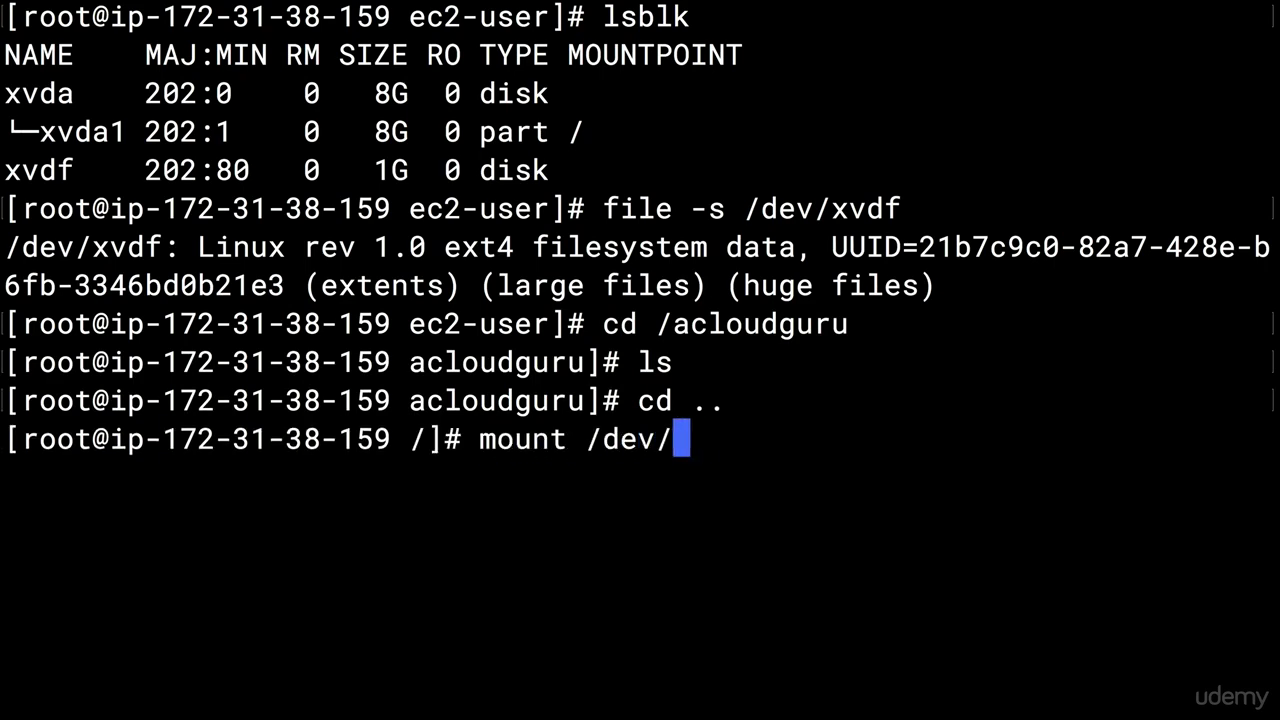
text(xvdf)
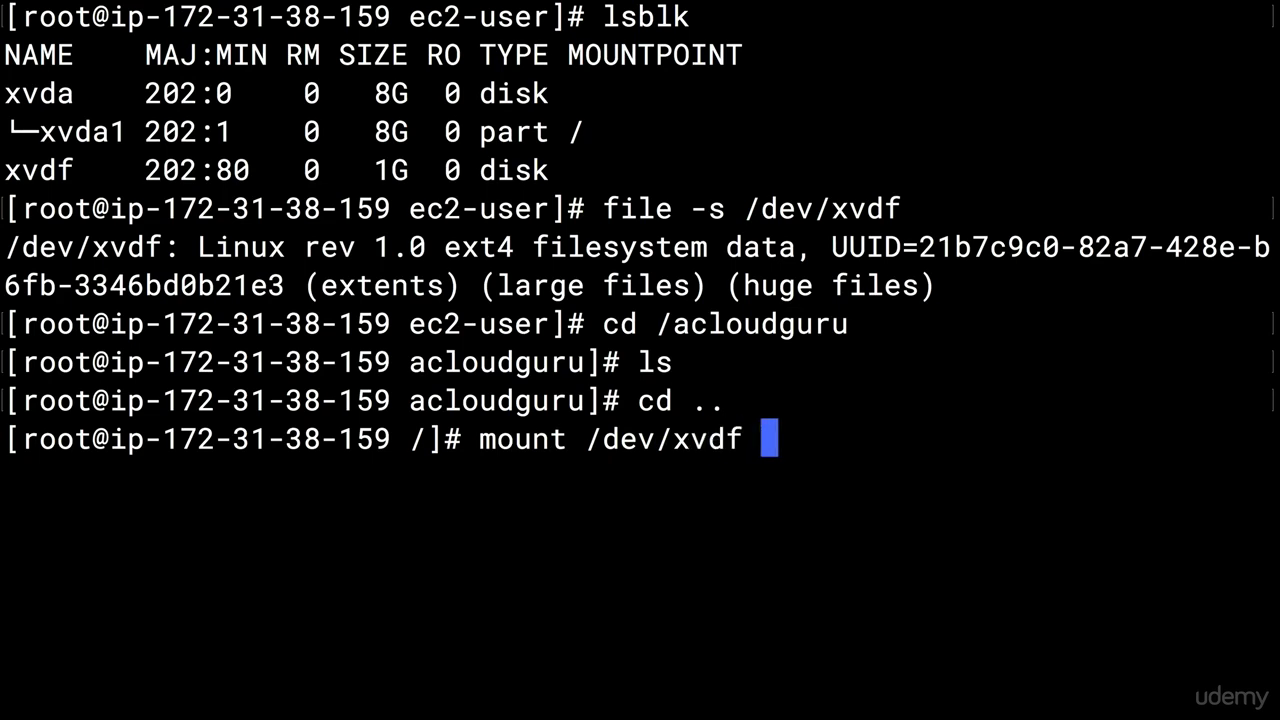
text( /acloudguru)
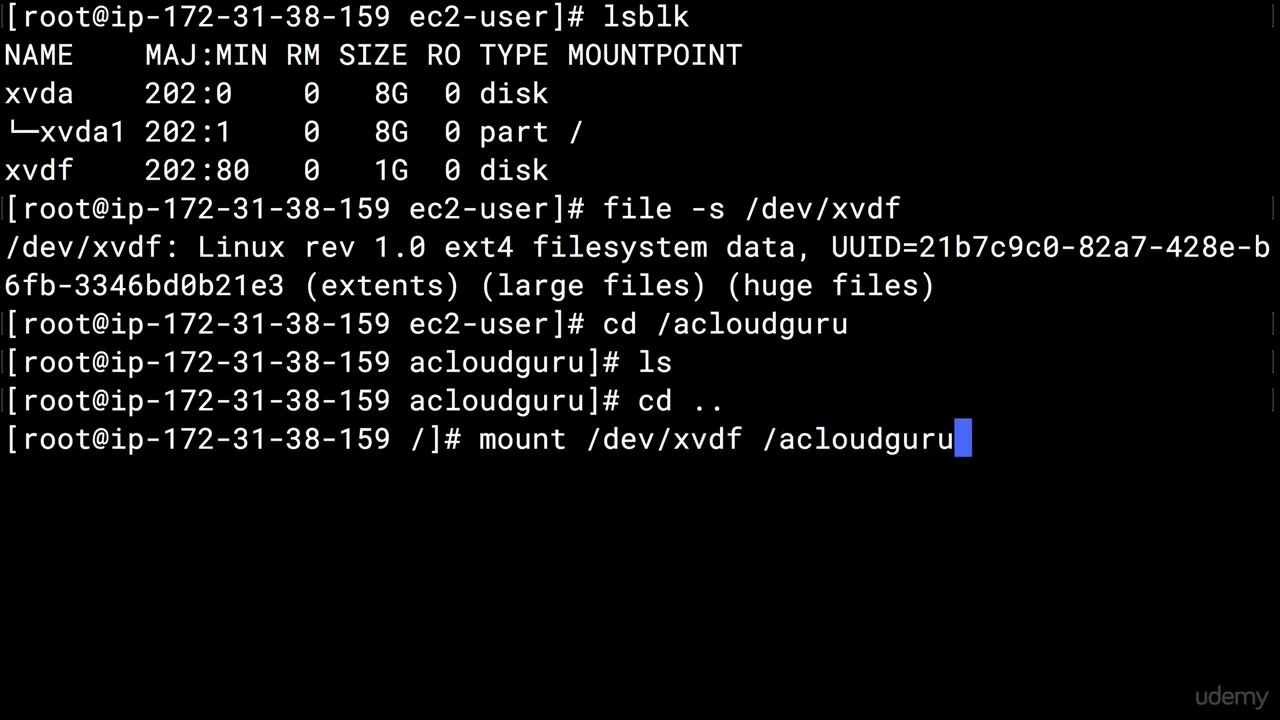
key(Return)
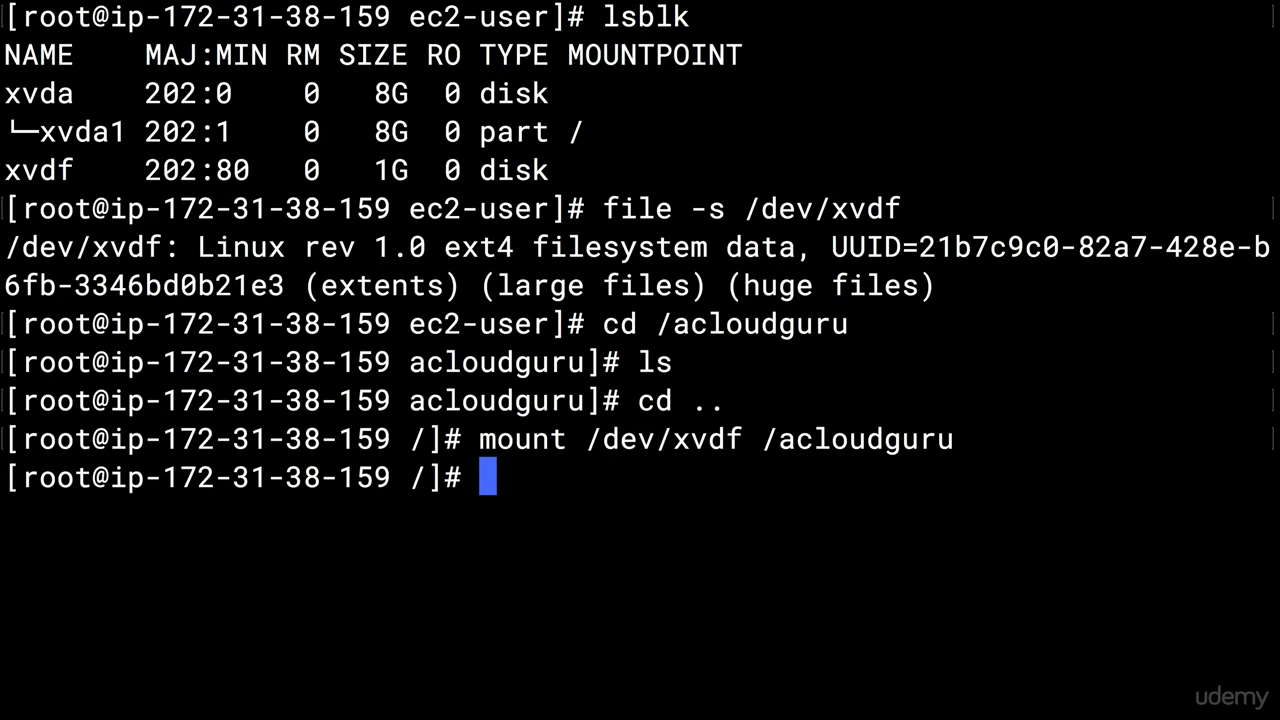
Change into the mounted /acloudguru directory and list the files on the volume.
text(cd .)
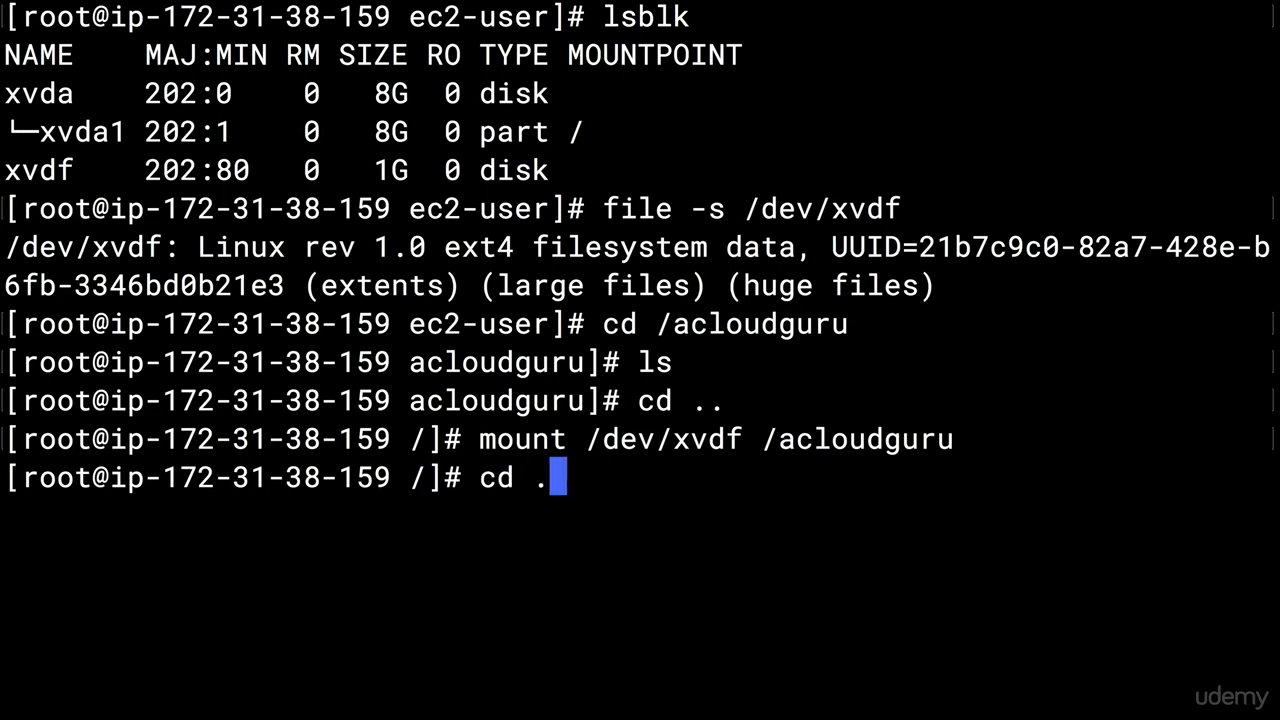
key(BackSpace)
text(/acloudguru)
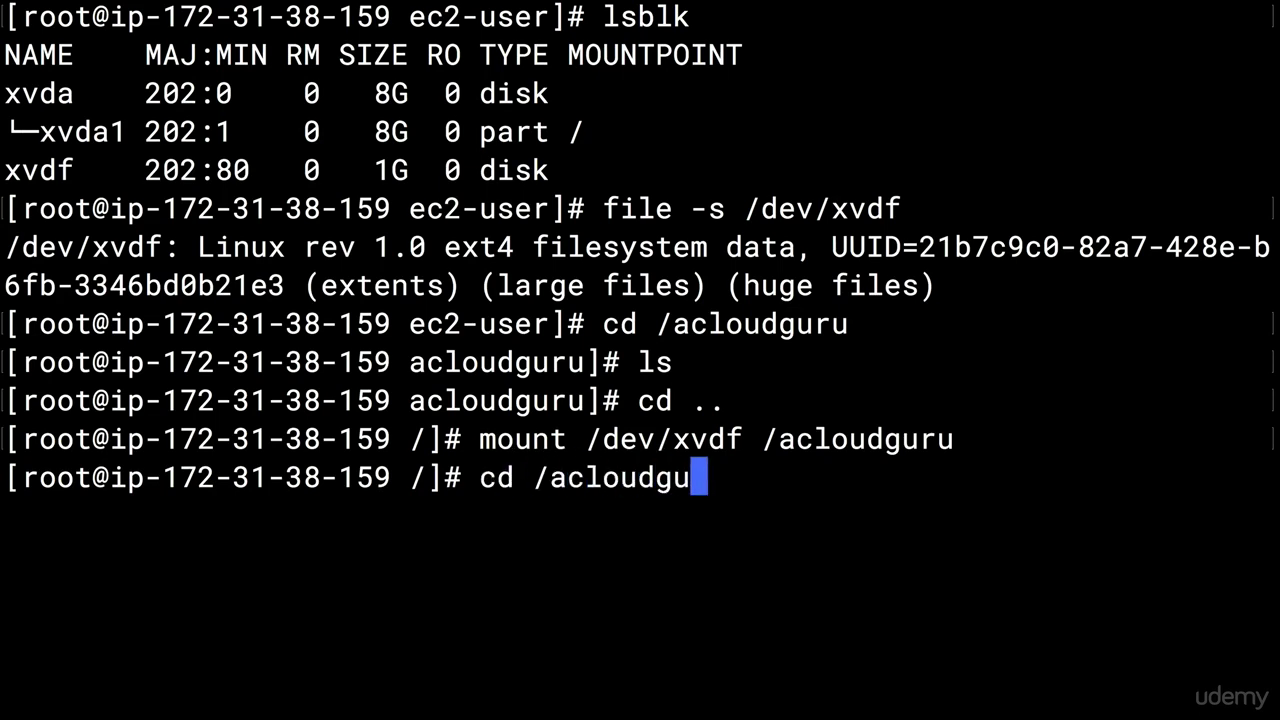
key(Return)
text(ls)
key(Return)
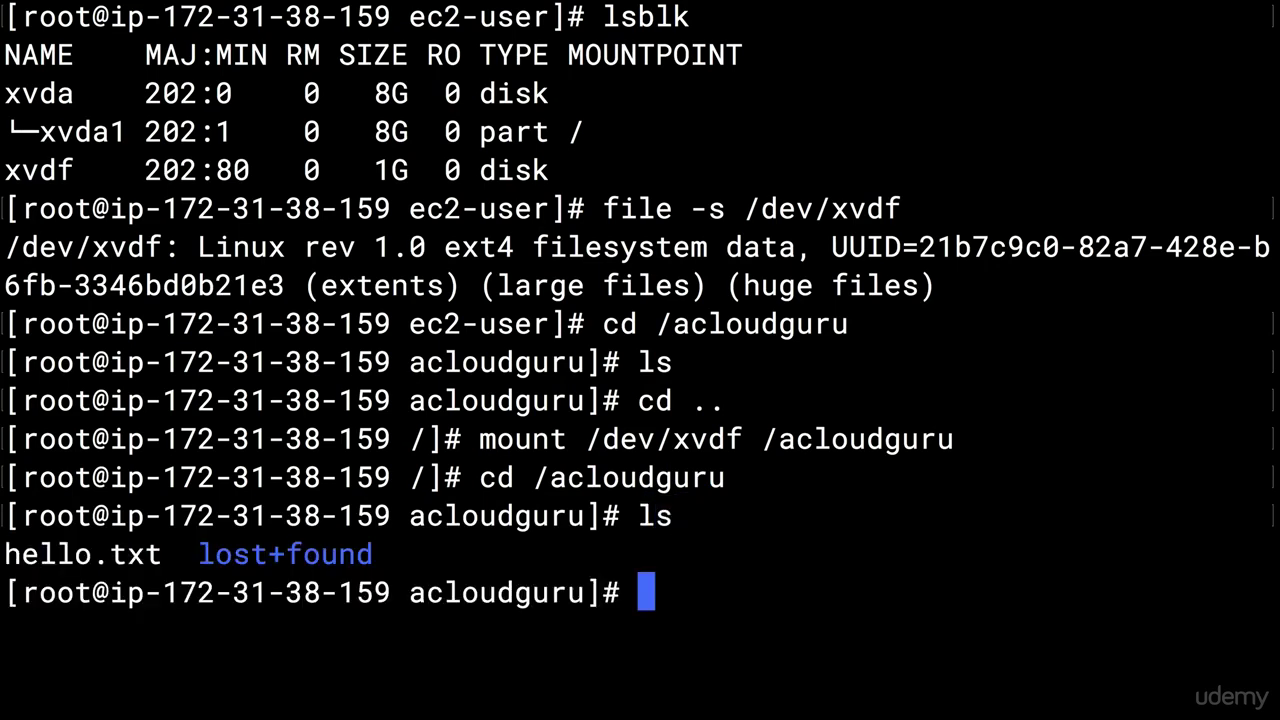
View the contents of hello.txt in nano and exit the editor without editing.
text(nano t)
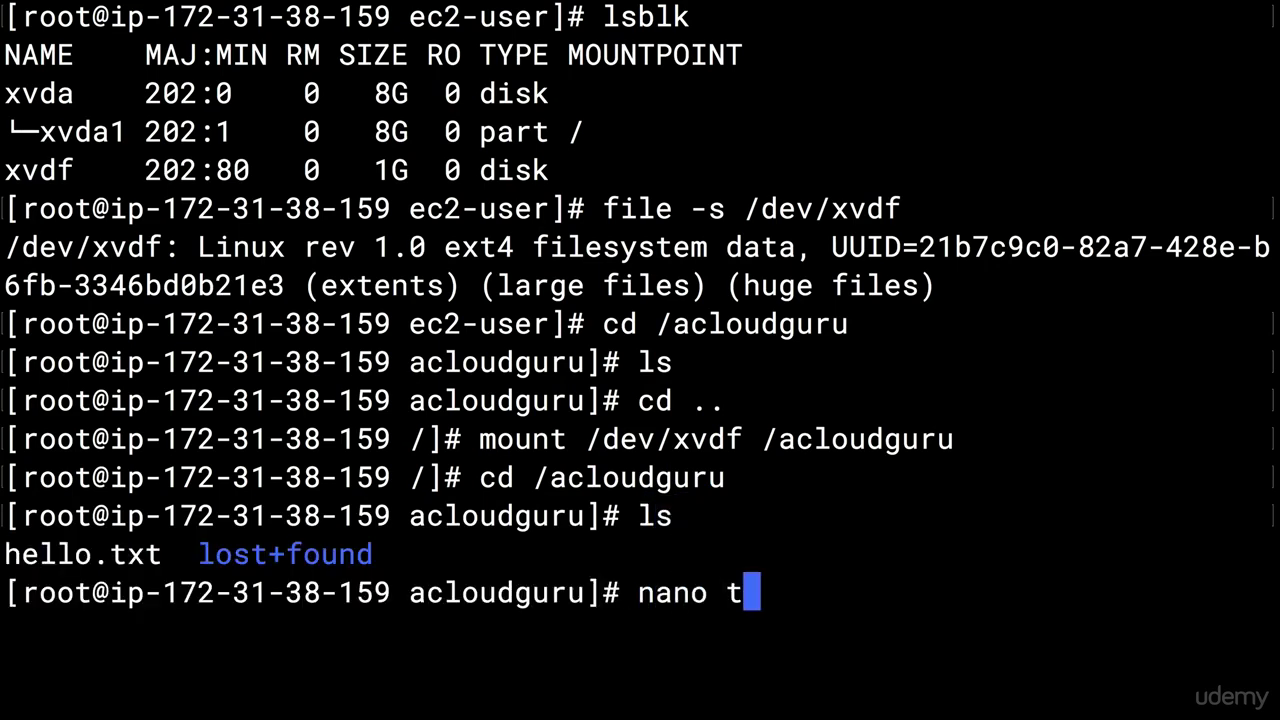
key(BackSpace)
text(he)
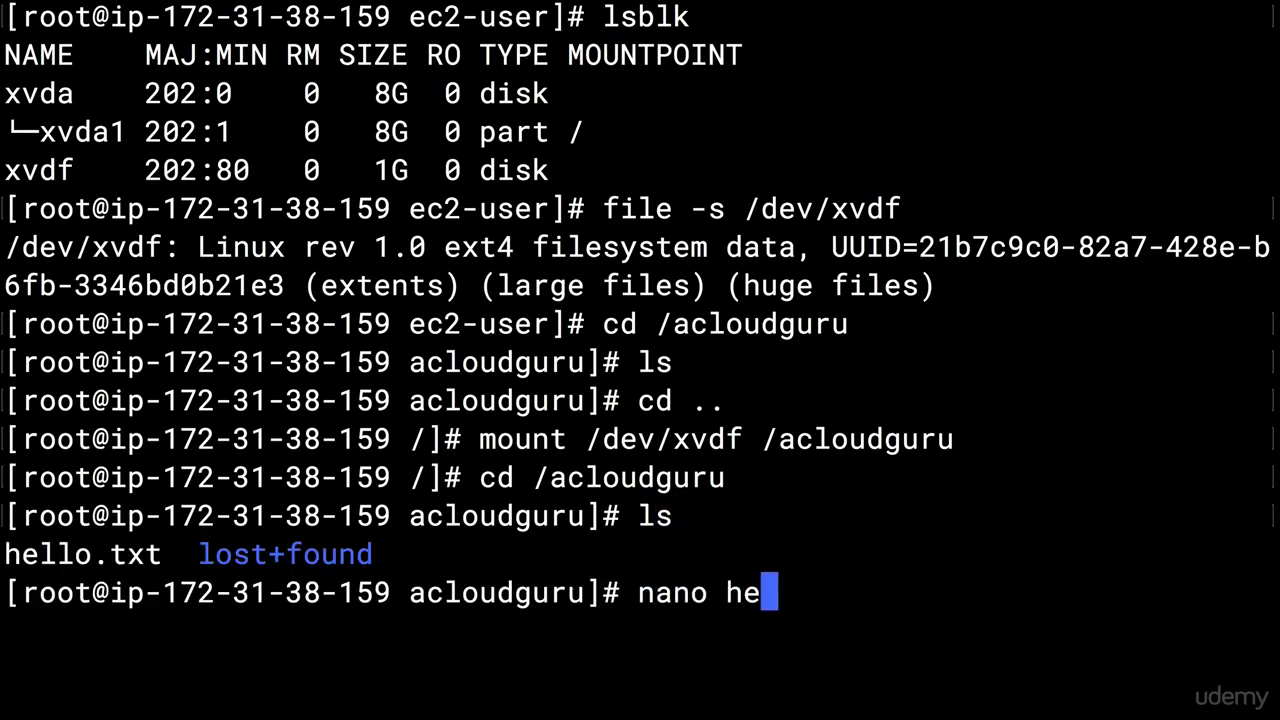
text(llo.txt)
key(Return)
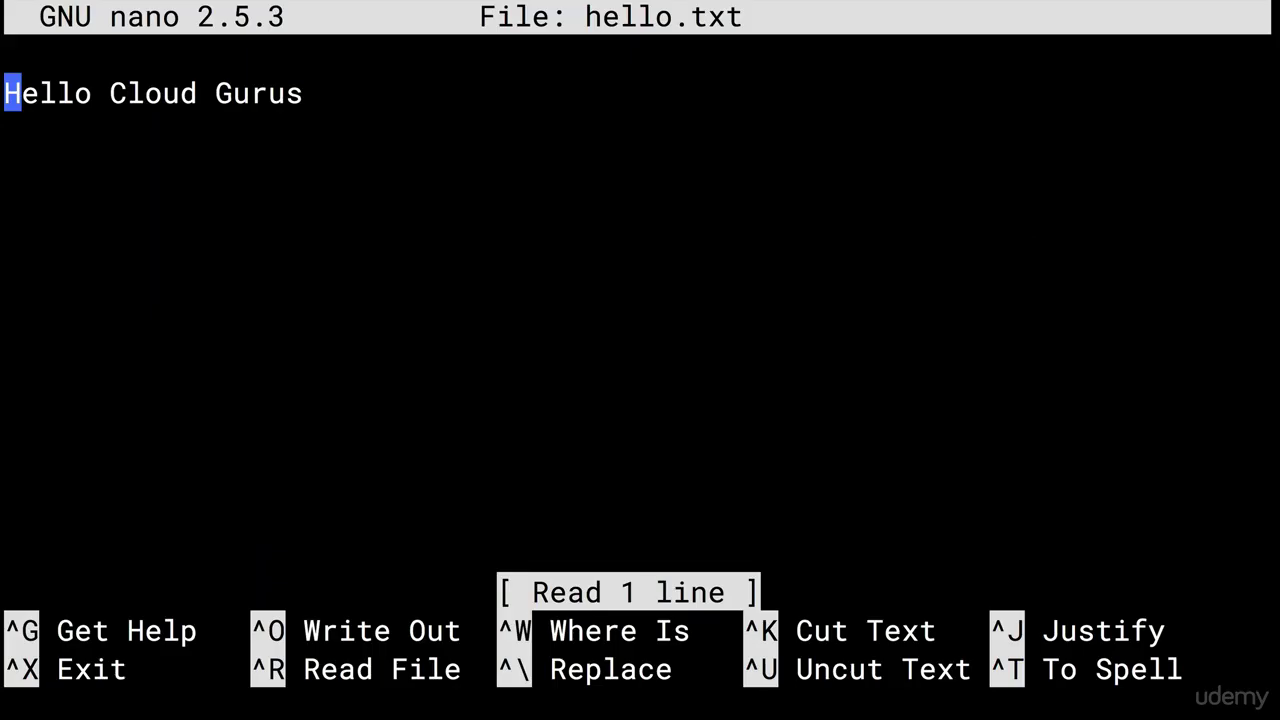
key(ctrl+x)
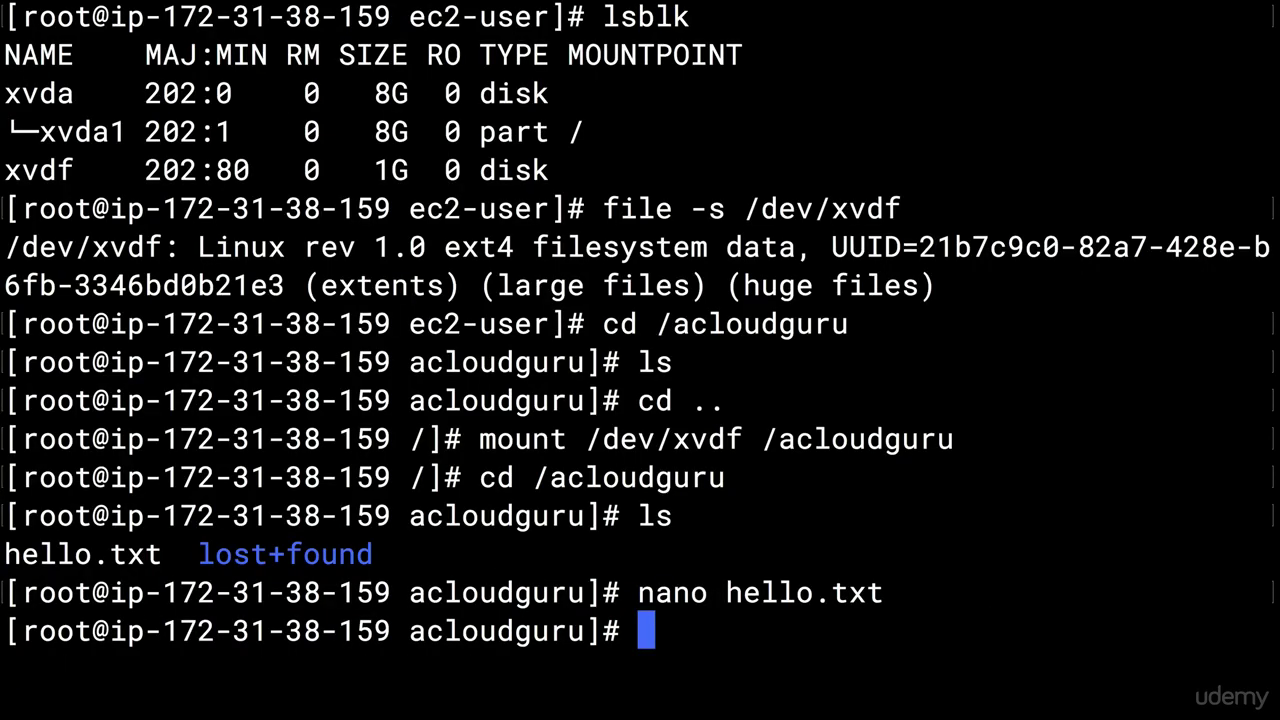
text(lsbl)
key(BackSpace)
key(BackSpace)
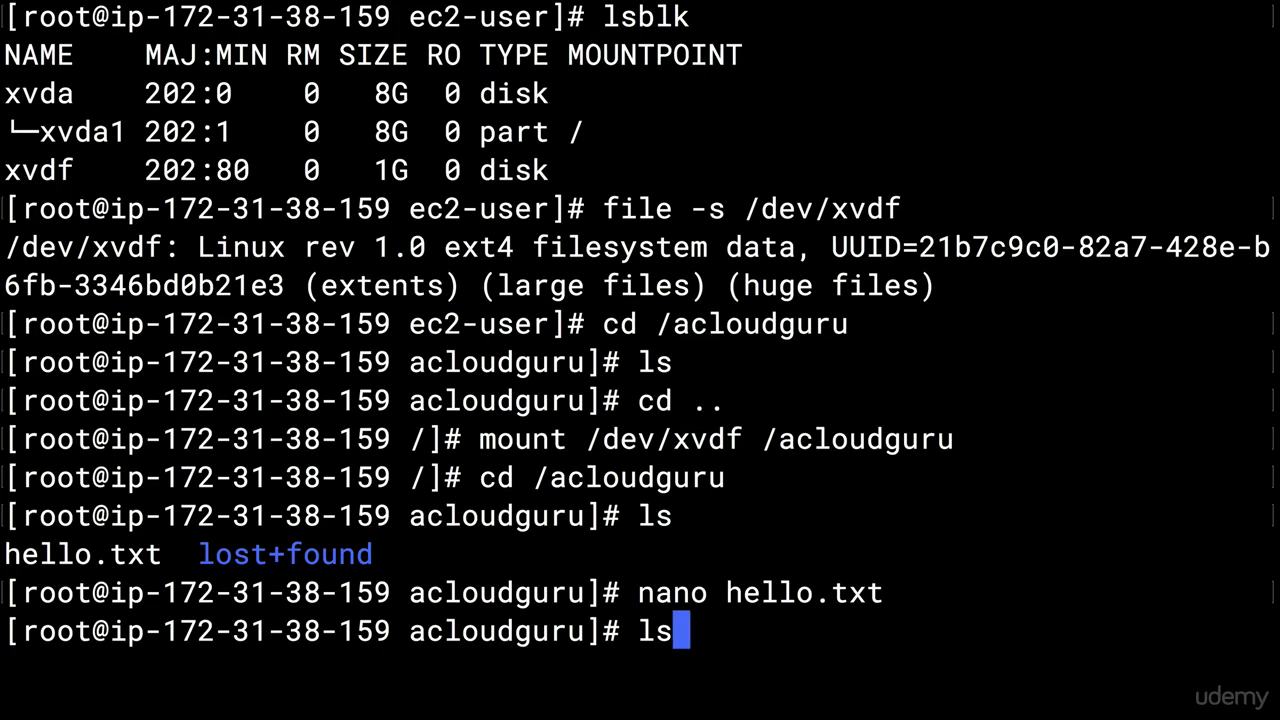
key(BackSpace)
key(BackSpace)
text(clar)
key(Return)
Clear the terminal screen and list the block devices with lsblk.
text(clear)
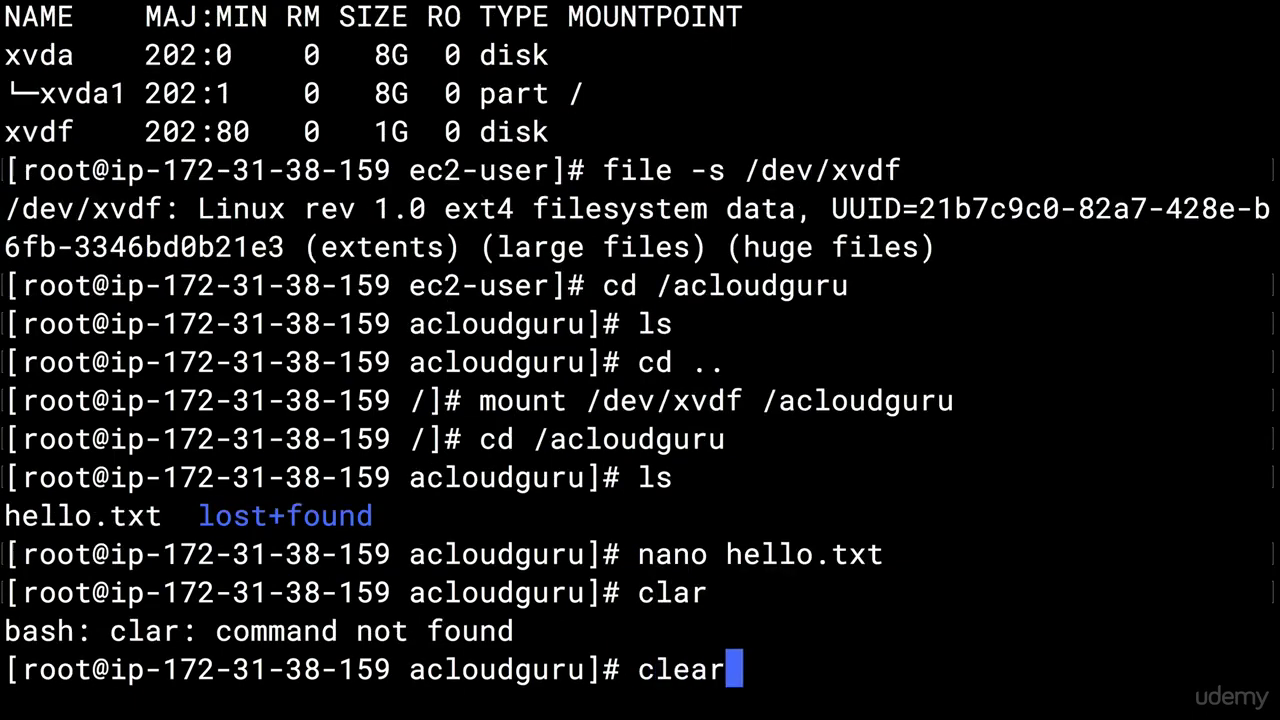
key(Return)
text(lsblk)
key(Return)
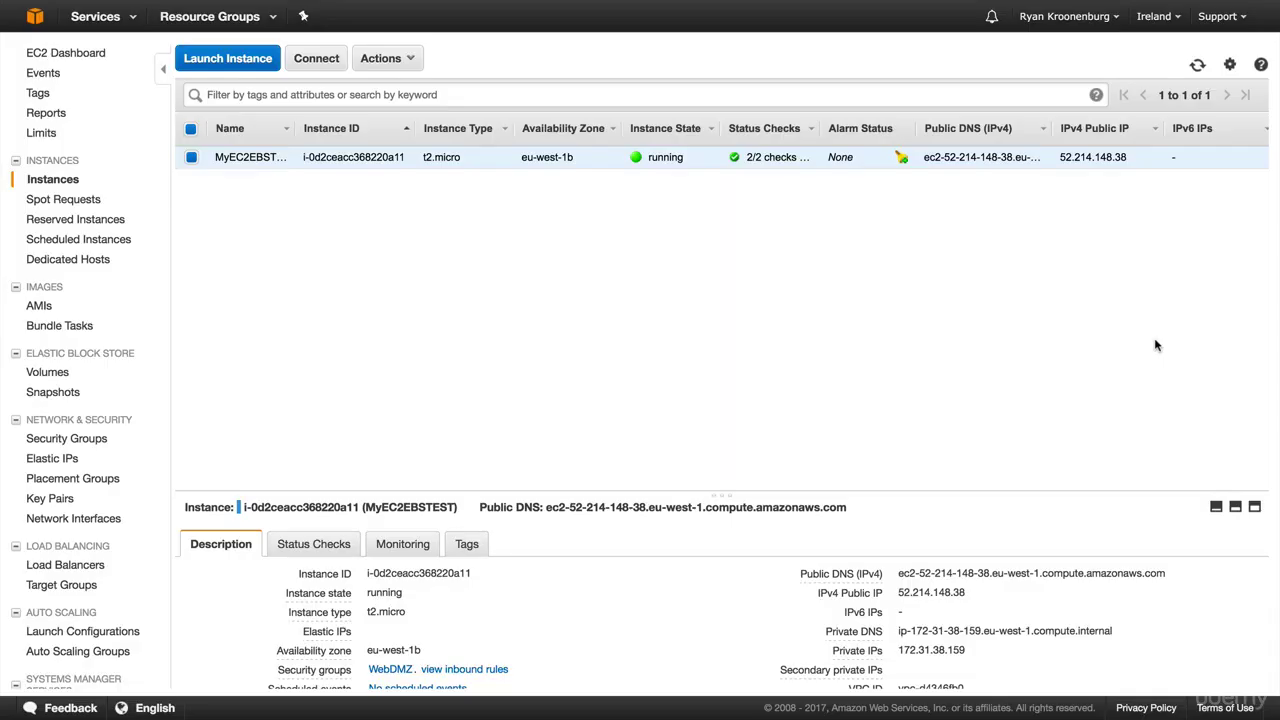
Switch to the EC2 console in the browser and terminate the running MyEC2EBSTEST instance.
click(381, 58)
mouse_move(408, 147)
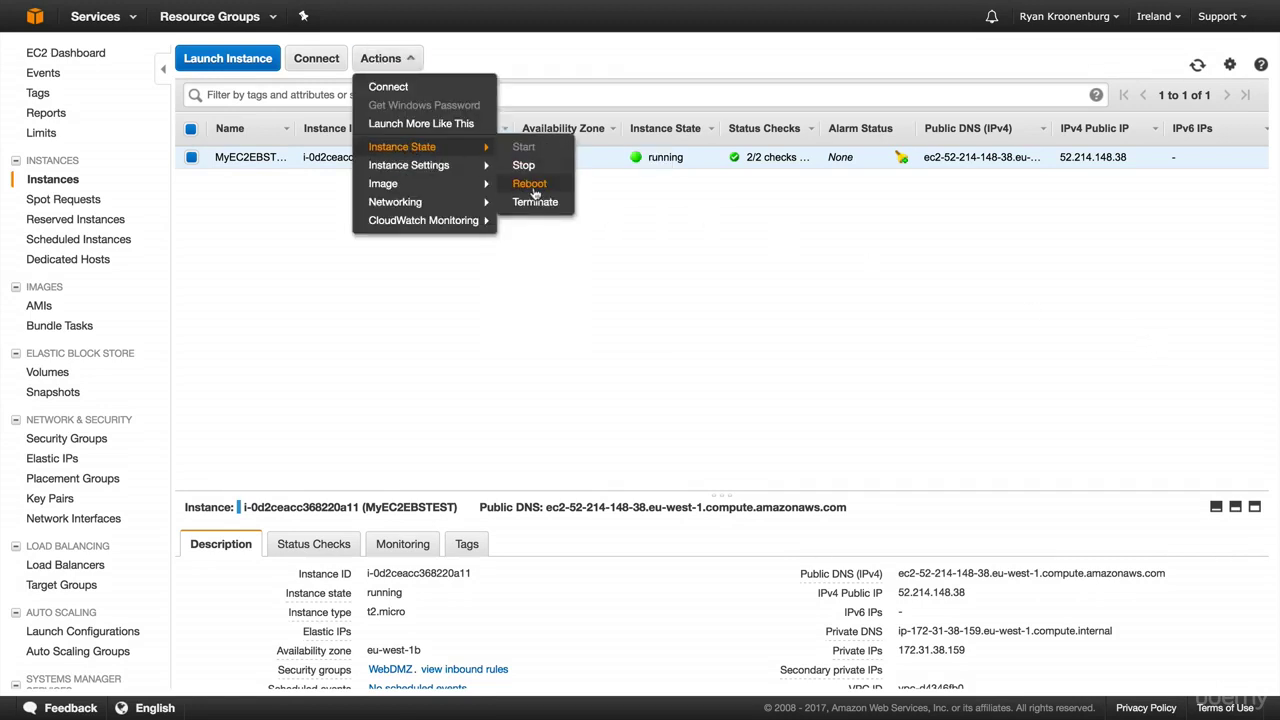
click(536, 202)
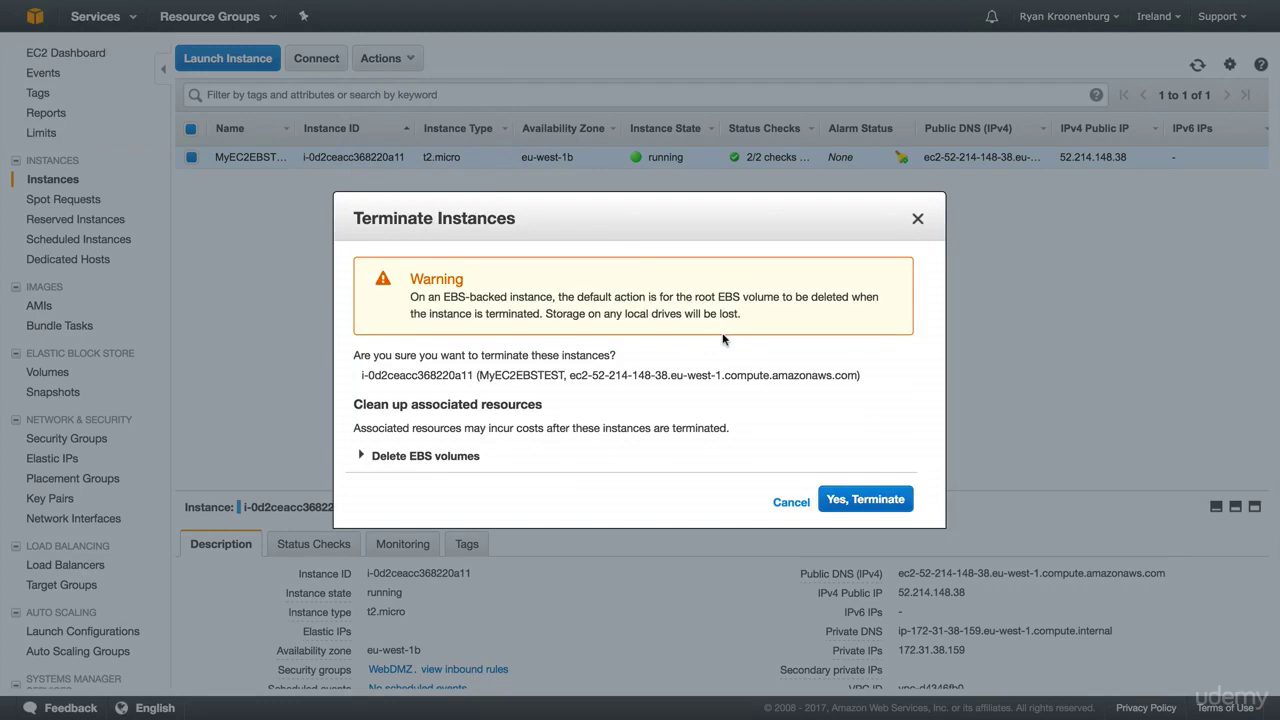
click(866, 501)
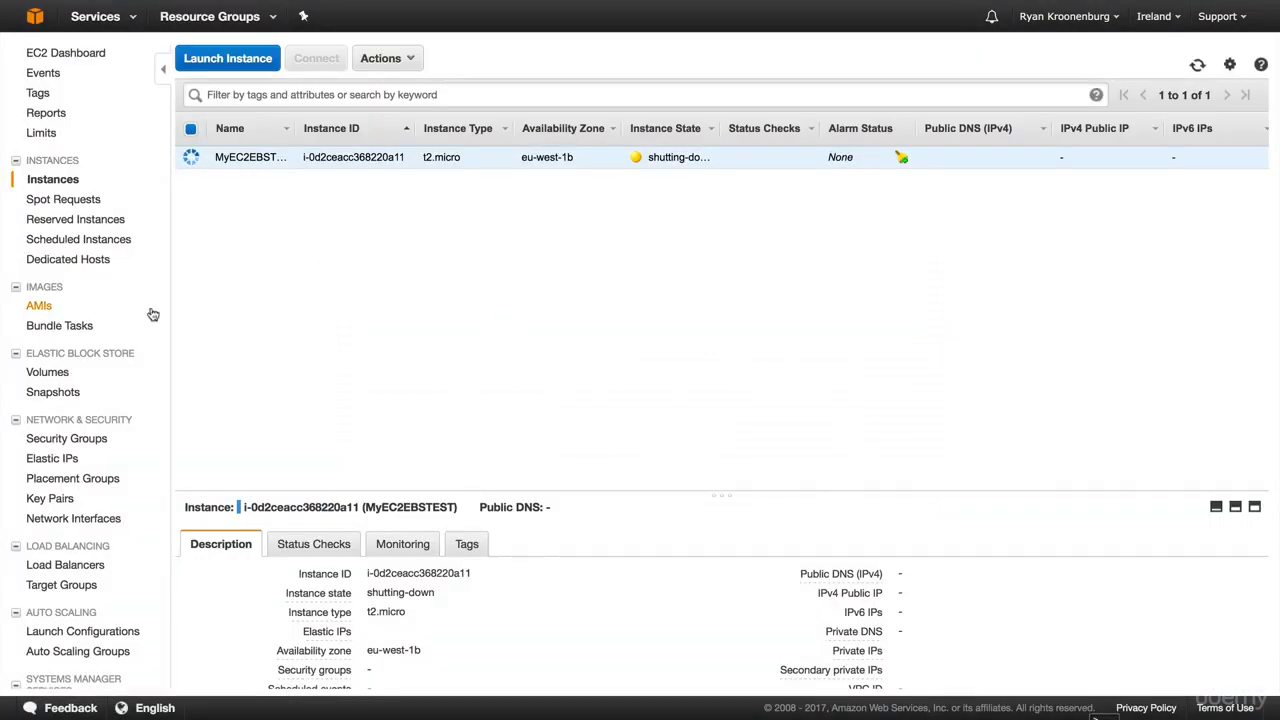
Refresh the EBS volumes list until the 1 GiB gp2 volume is detached, and delete that volume.
click(58, 372)
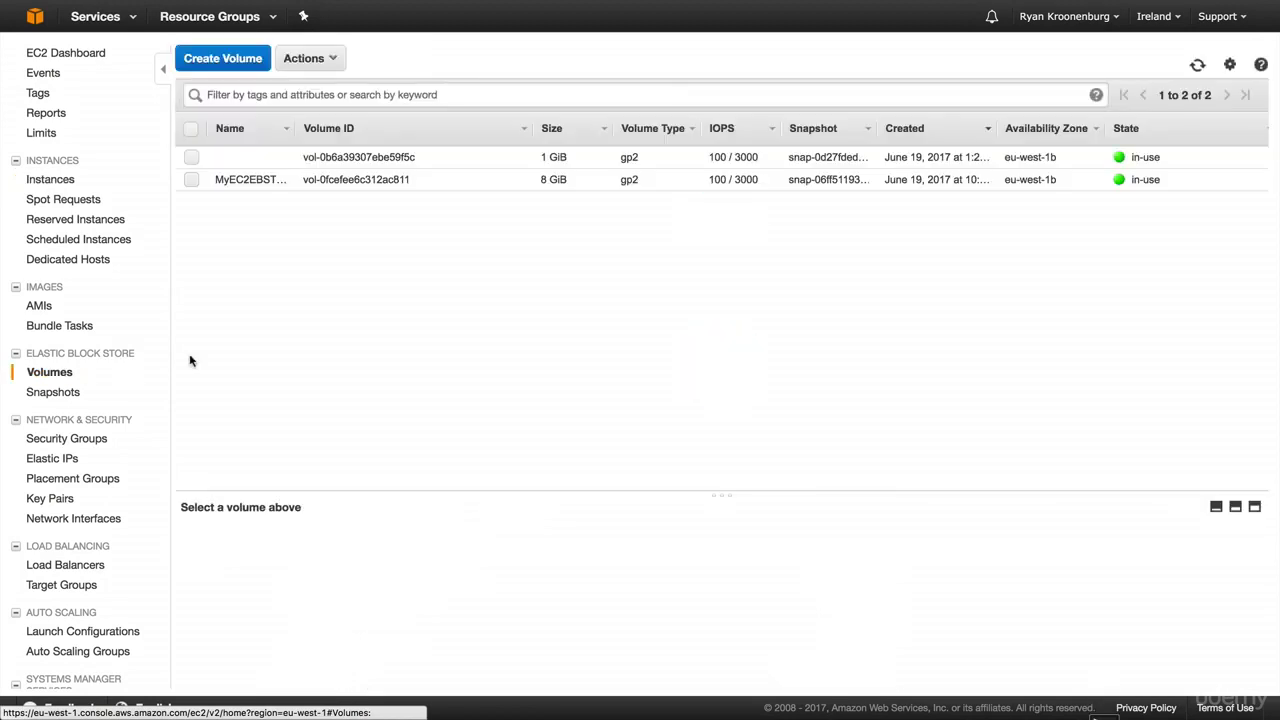
click(1198, 66)
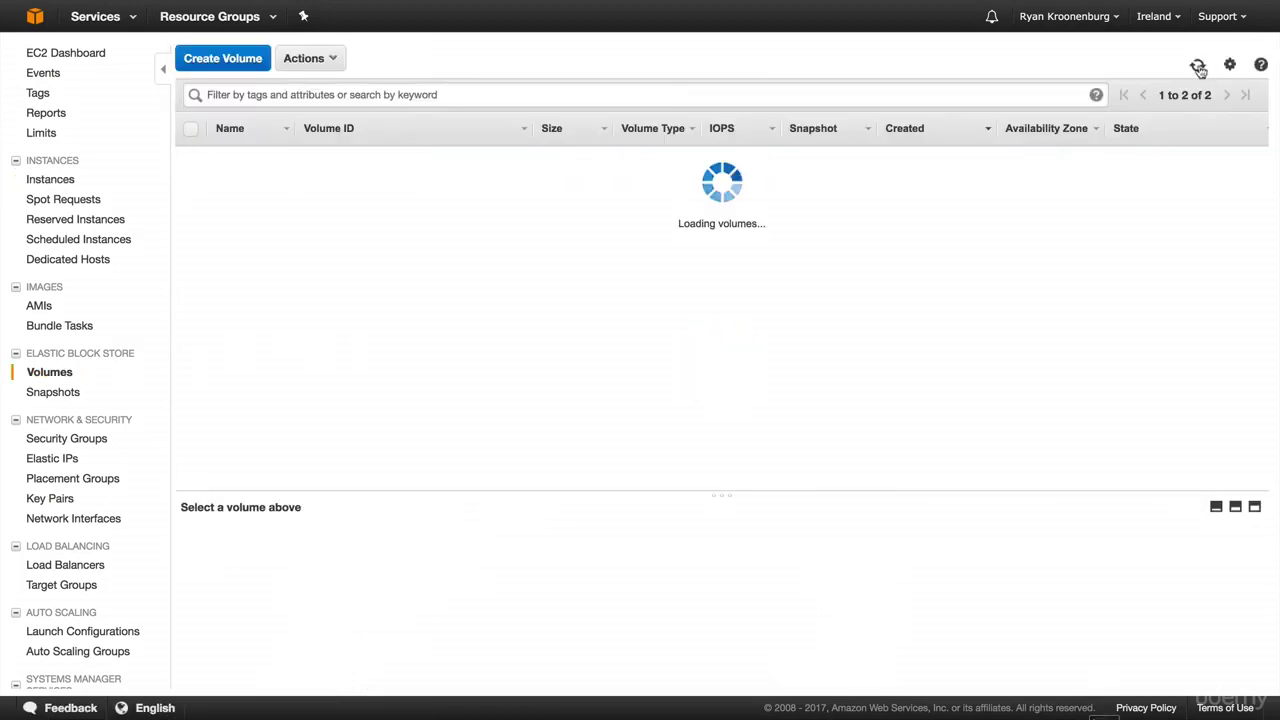
click(1198, 66)
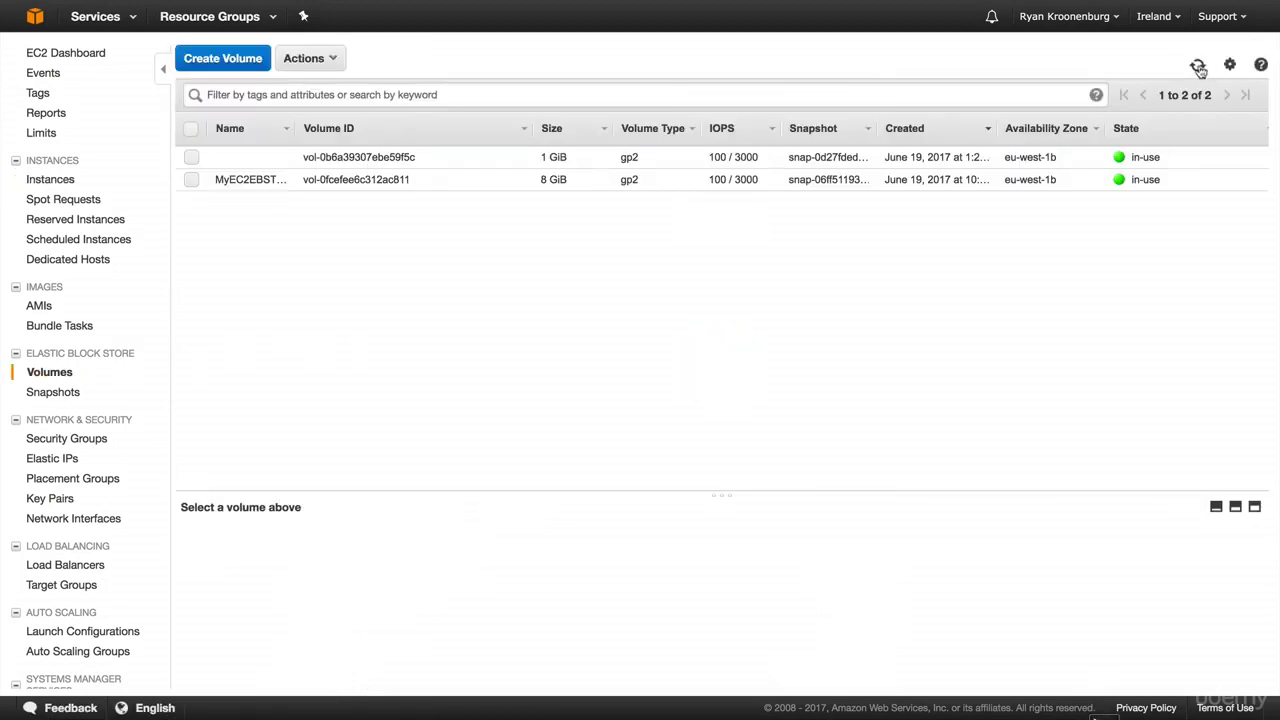
click(1198, 66)
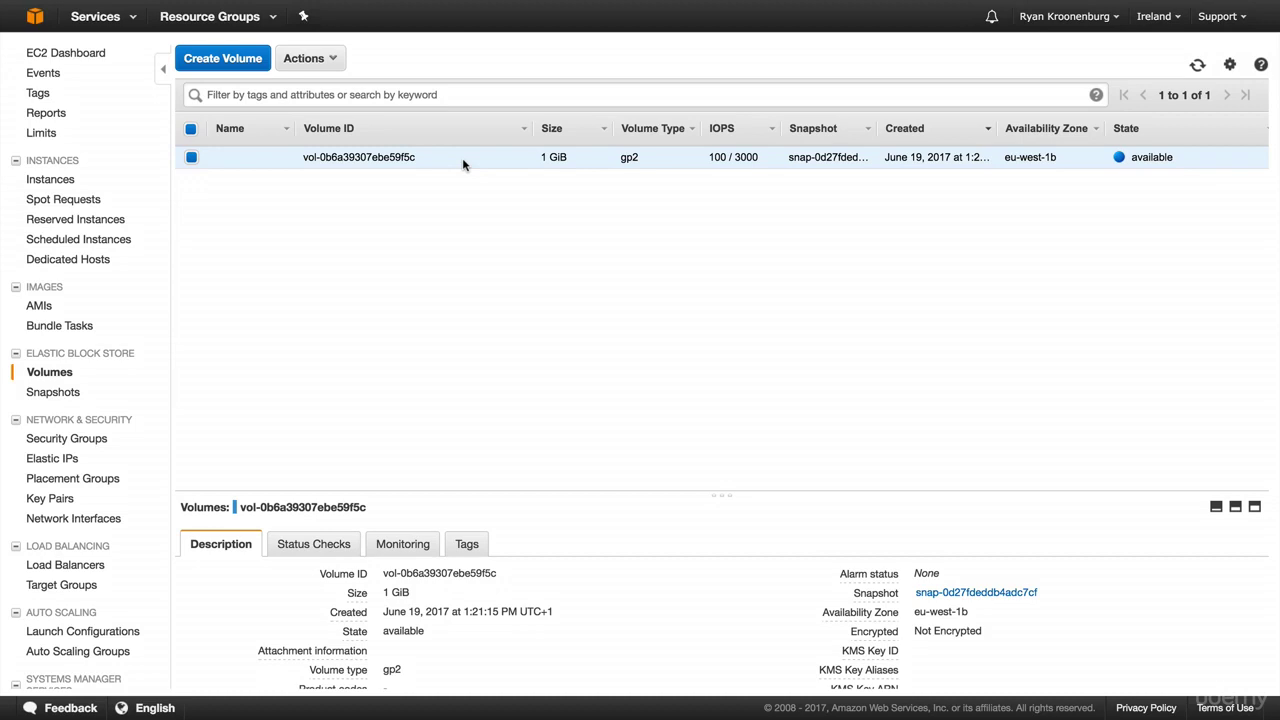
click(330, 58)
click(325, 105)
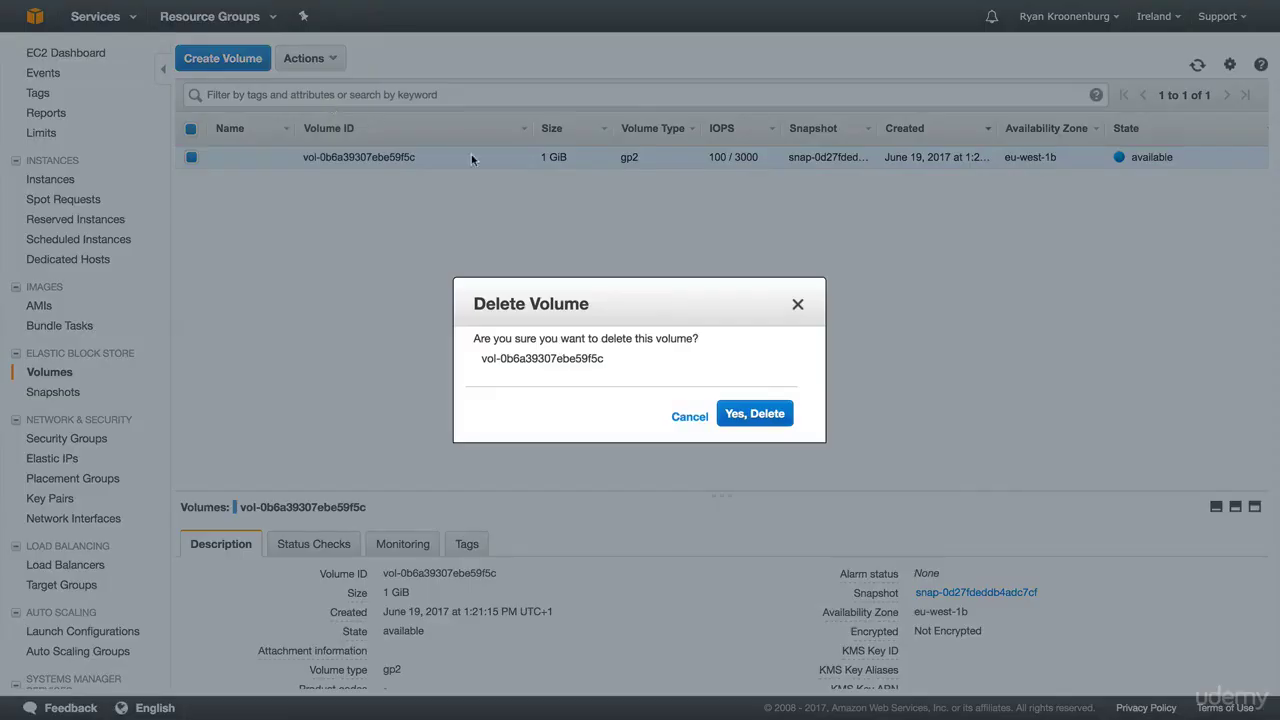
click(748, 412)
Delete all three EBS snapshots: Thisismysnap, my-snap and the unnamed snap-4b856c79.
click(71, 393)
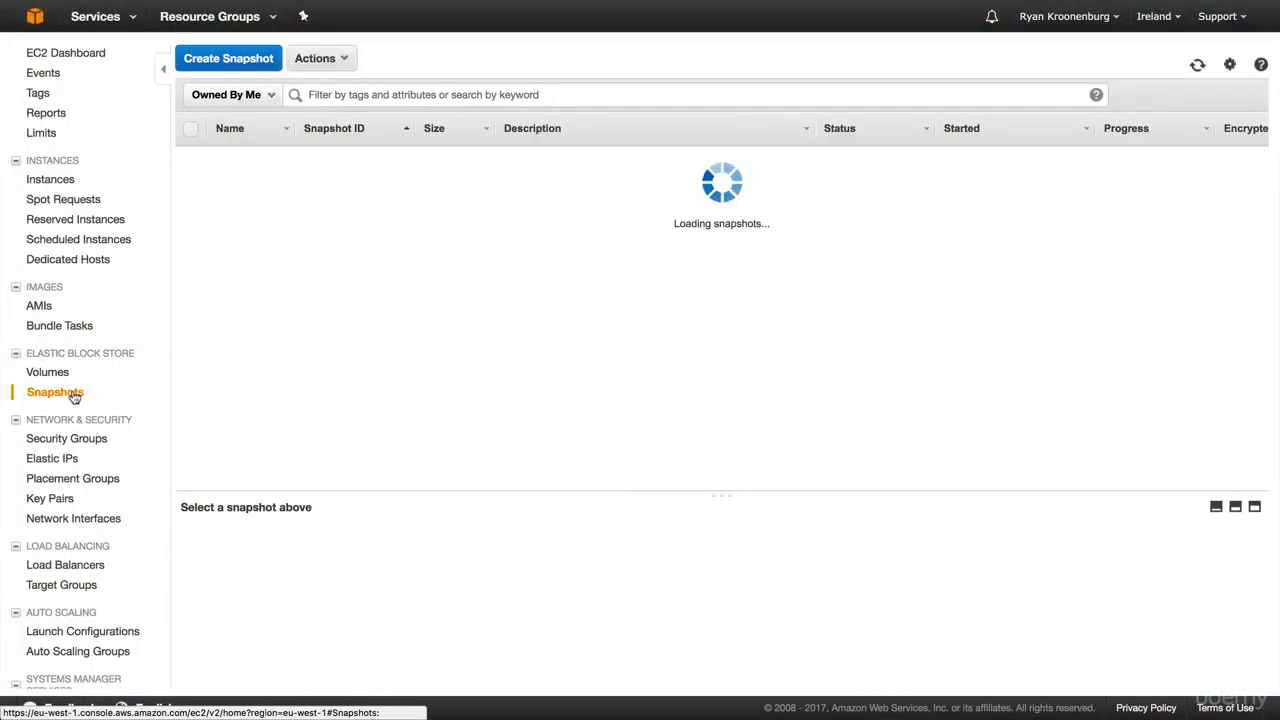
click(191, 157)
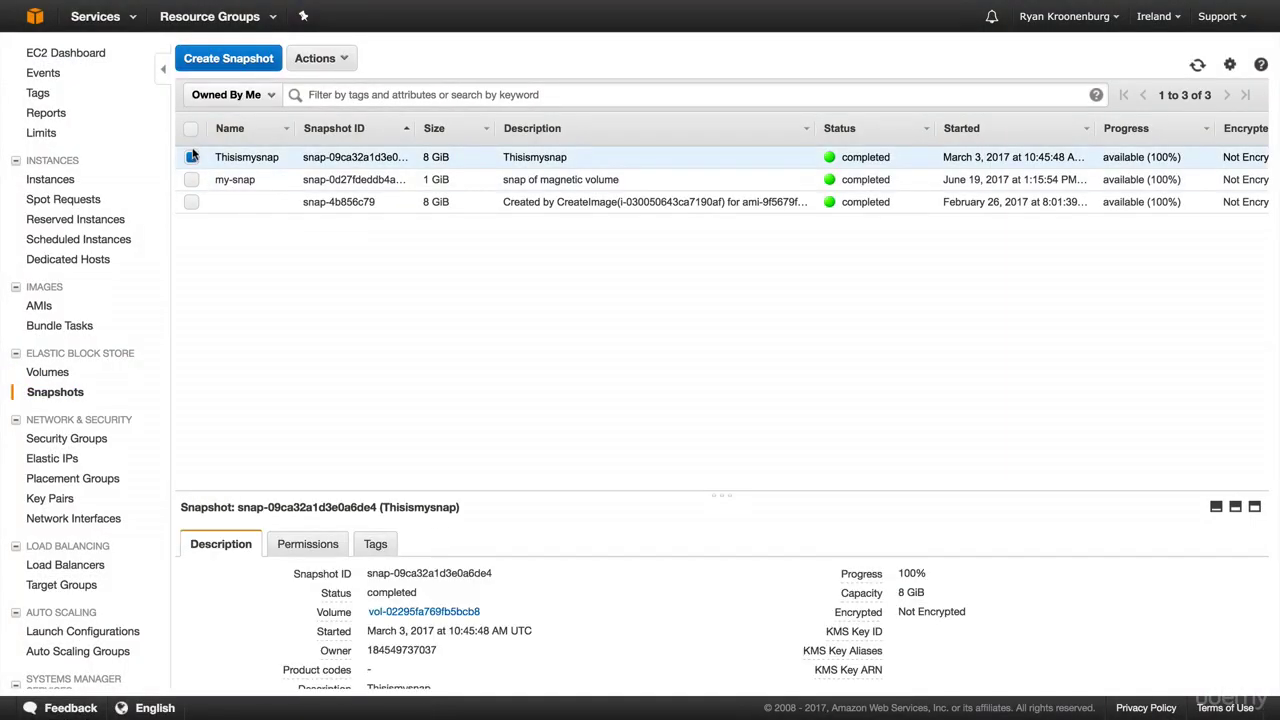
click(192, 179)
click(193, 202)
click(193, 202)
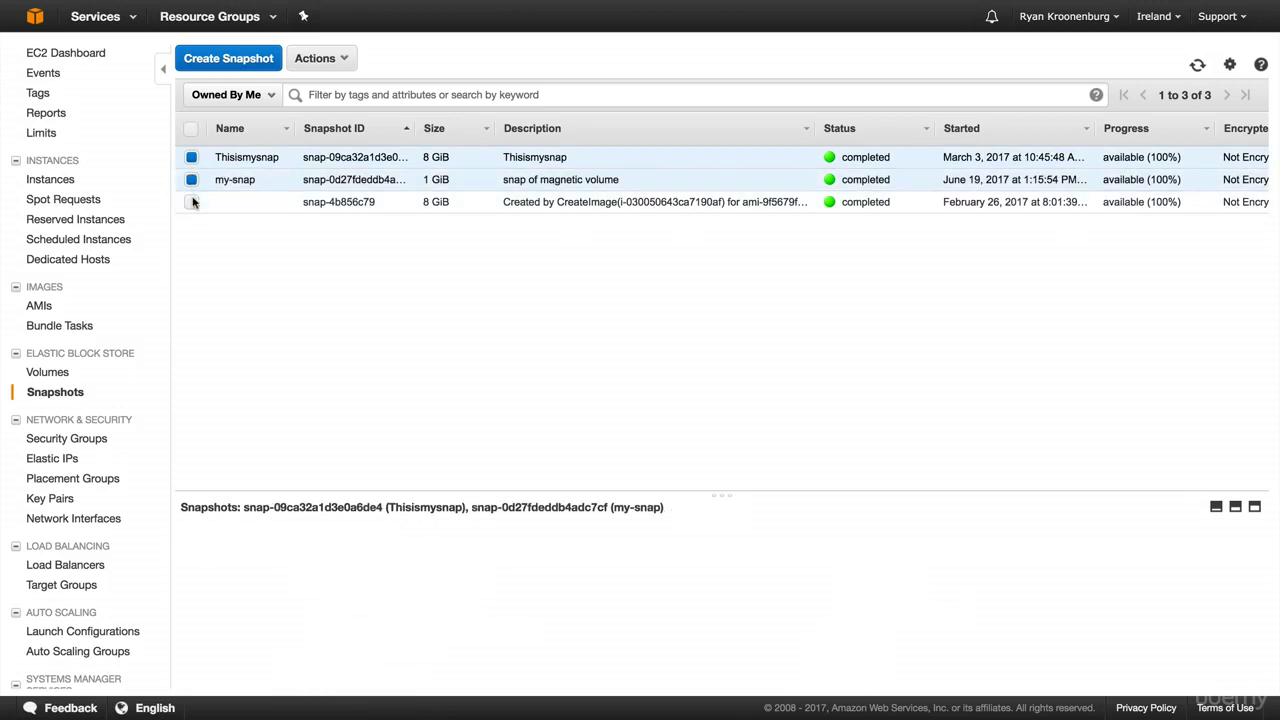
click(193, 202)
click(302, 58)
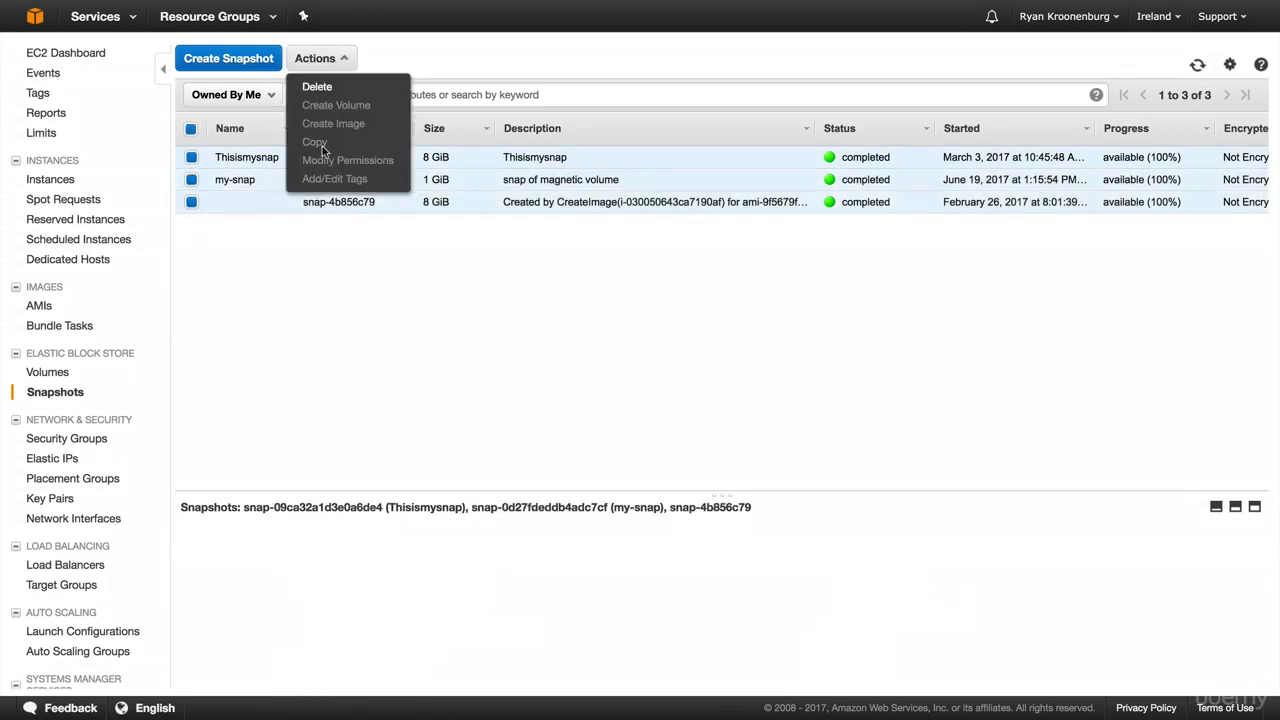
click(316, 87)
click(754, 440)
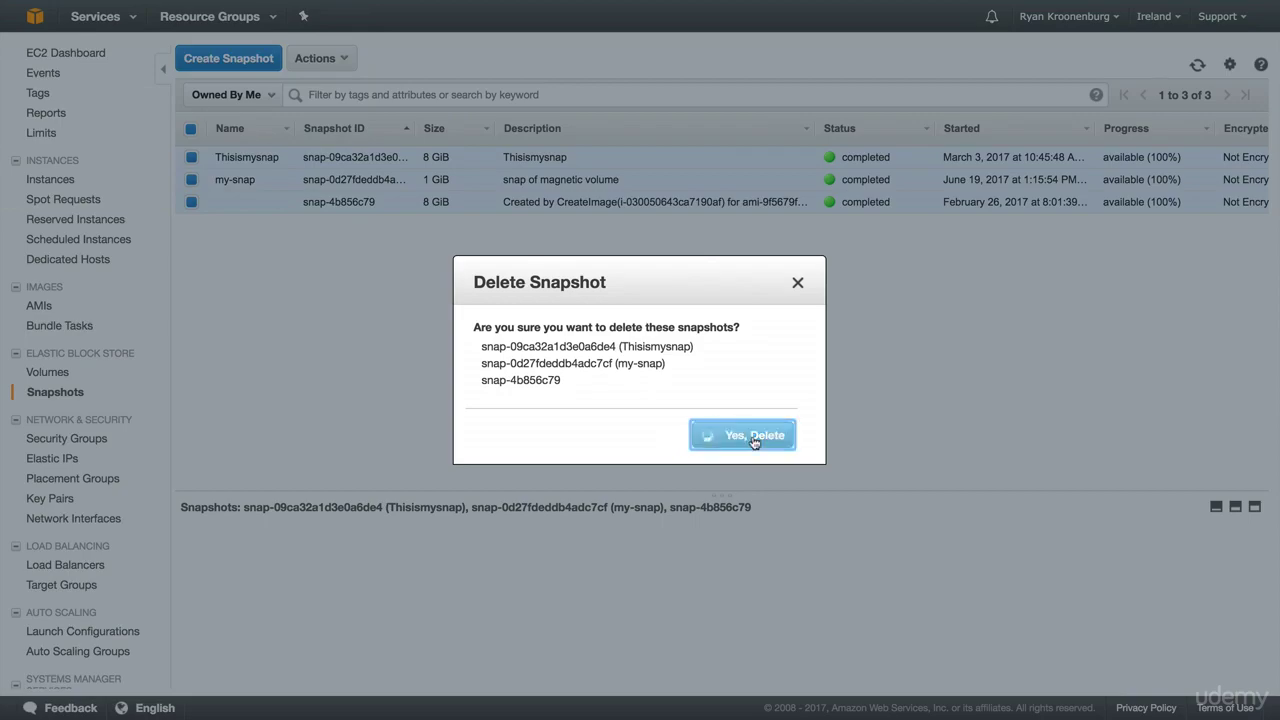